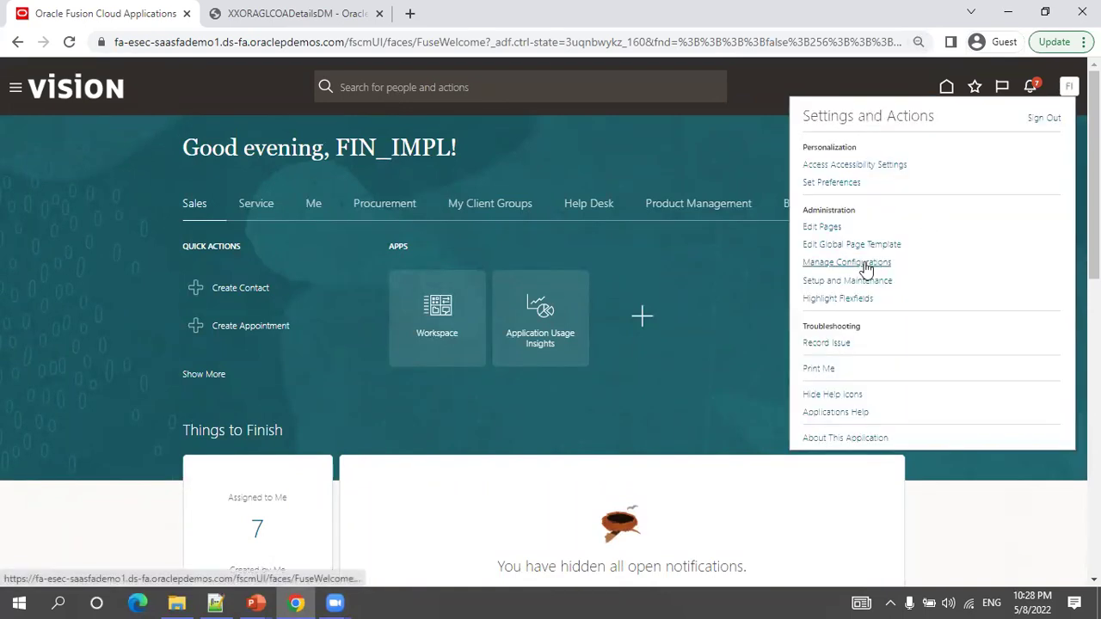
# Launch Setup and Maintenance, enlarge the page zoom, and switch to the XXORAGLCOADetailsDM tab
pyautogui.click(852, 280)
pyautogui.hotkey('ctrl', '+')
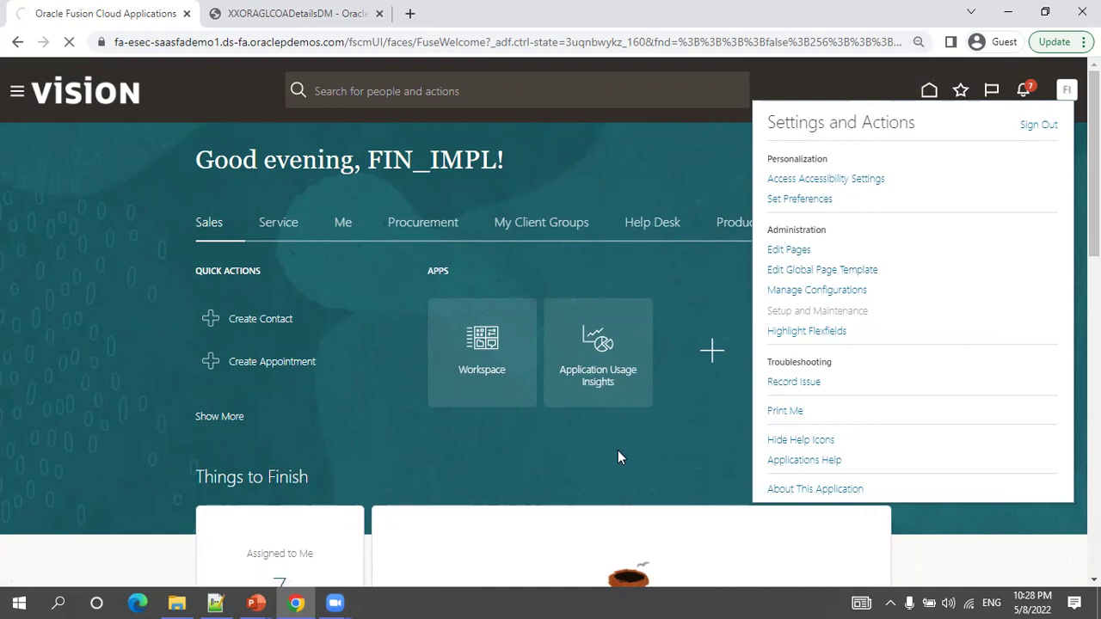
pyautogui.click(297, 24)
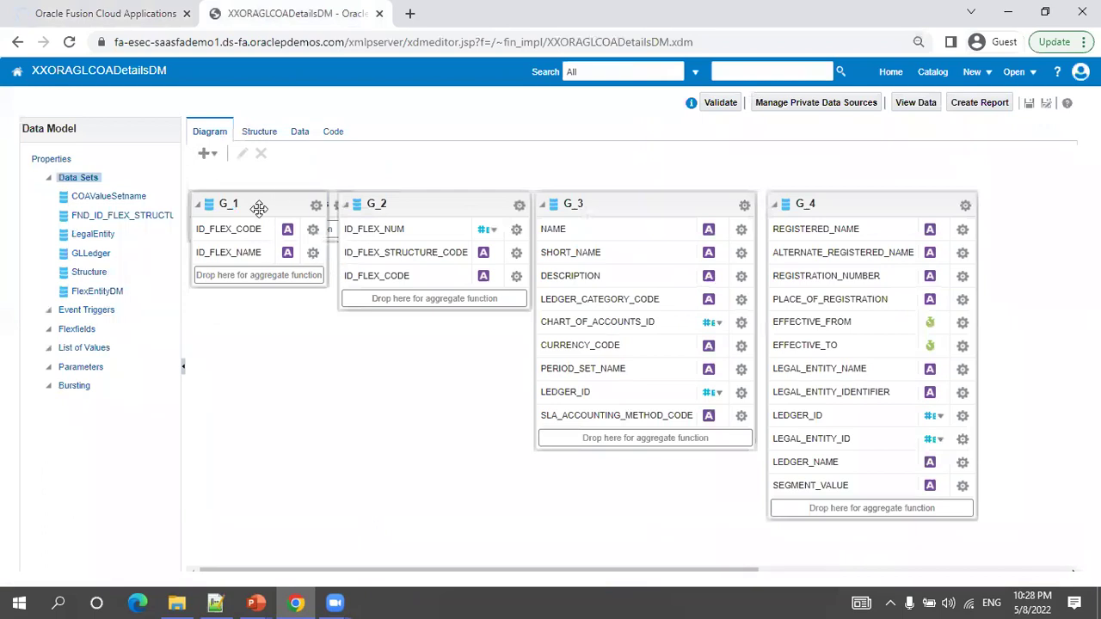
# Generate sample data in Table View and narrow the side panel to widen the tables
pyautogui.click(302, 133)
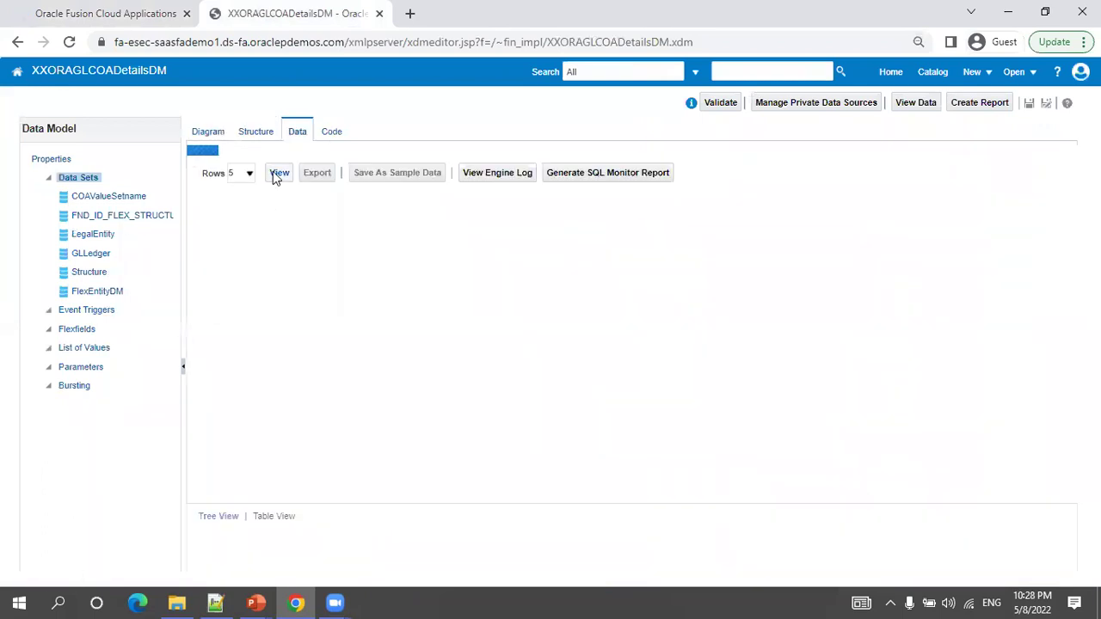
pyautogui.click(275, 167)
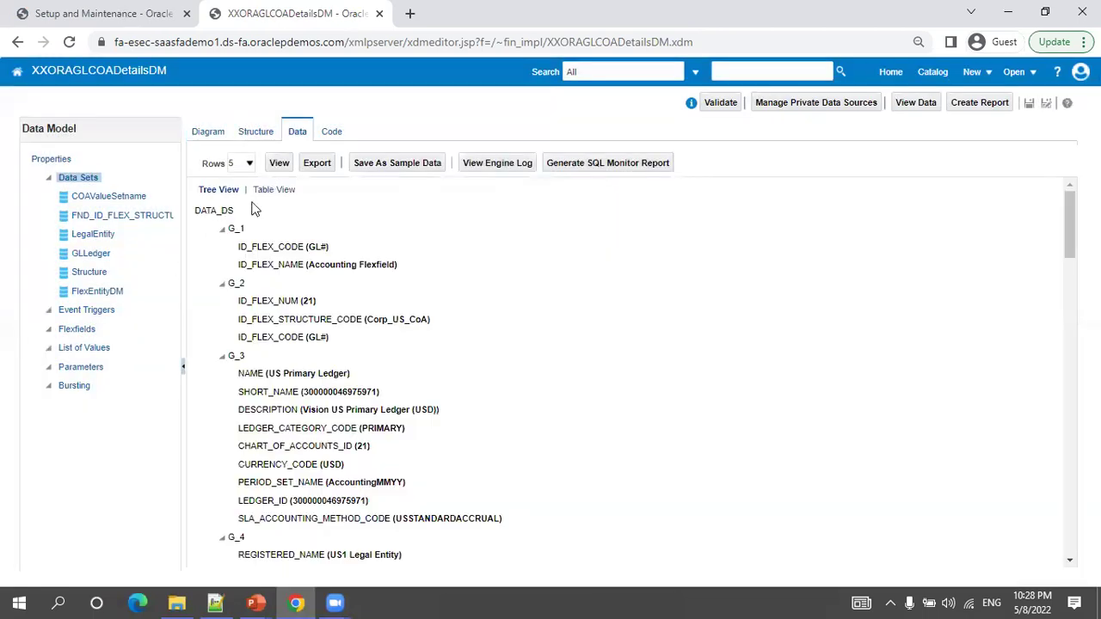
pyautogui.click(274, 190)
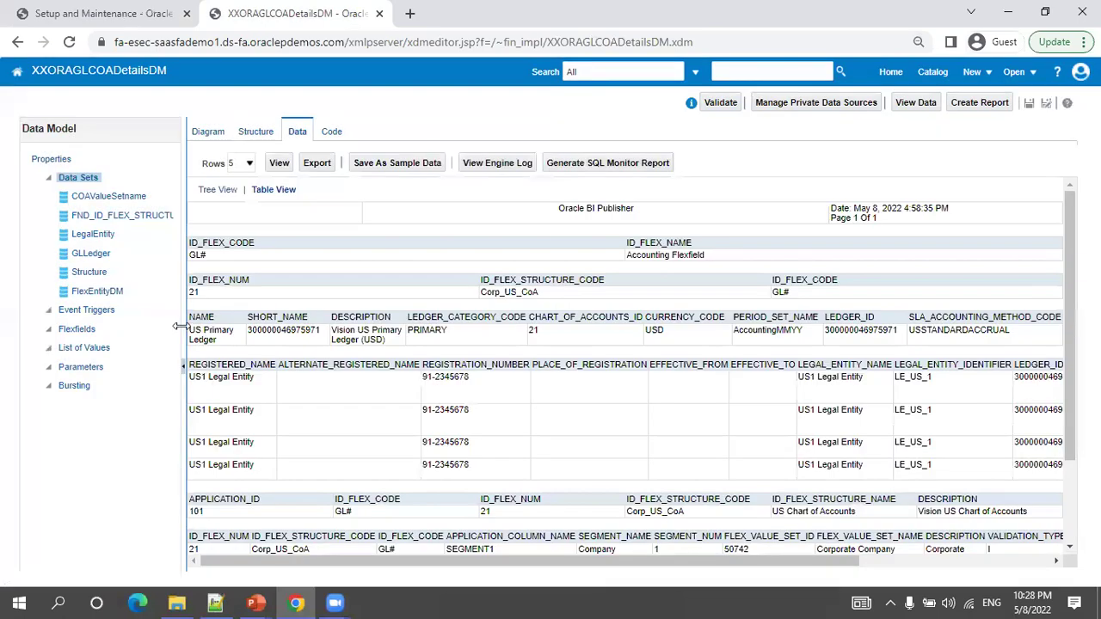
pyautogui.moveTo(178, 327); pyautogui.dragTo(120, 326)
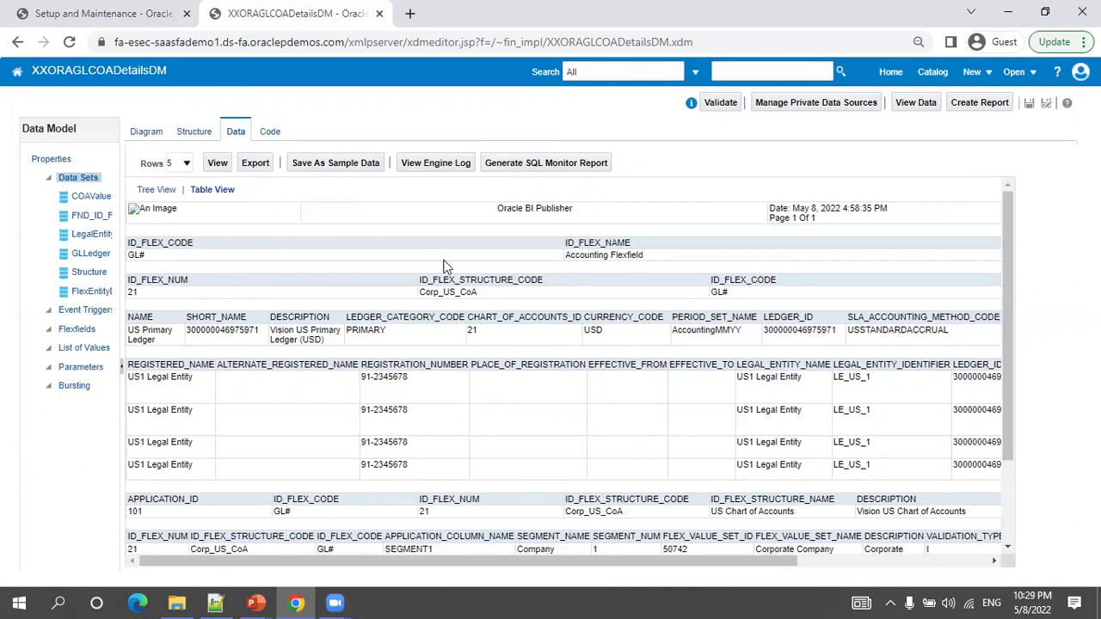
# Highlight the ID_FLEX_STRUCTURE_CODE and CHART_OF_ACCOUNTS_ID headings and the Account, Cost Center, Product rows
pyautogui.doubleClick(480, 279)
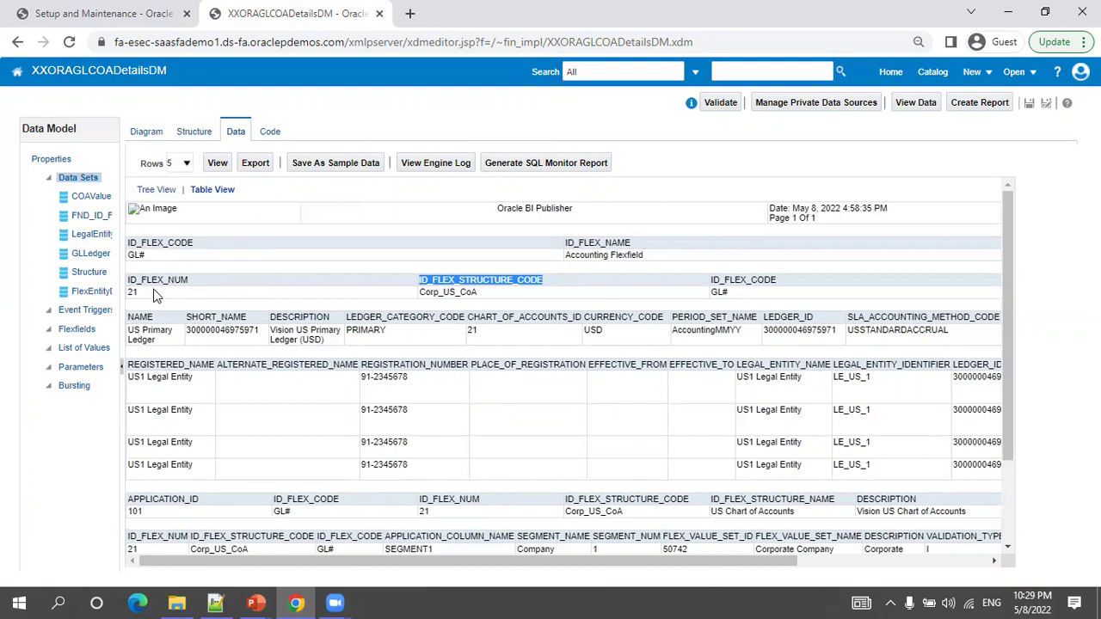
pyautogui.doubleClick(503, 316)
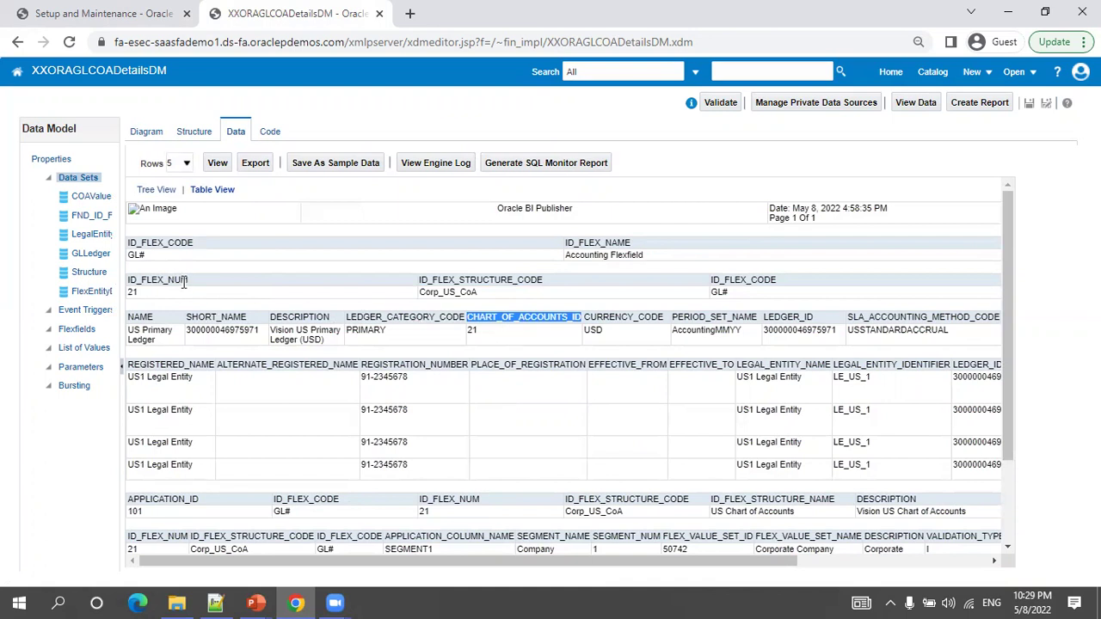
pyautogui.scroll(-2, 183, 283)
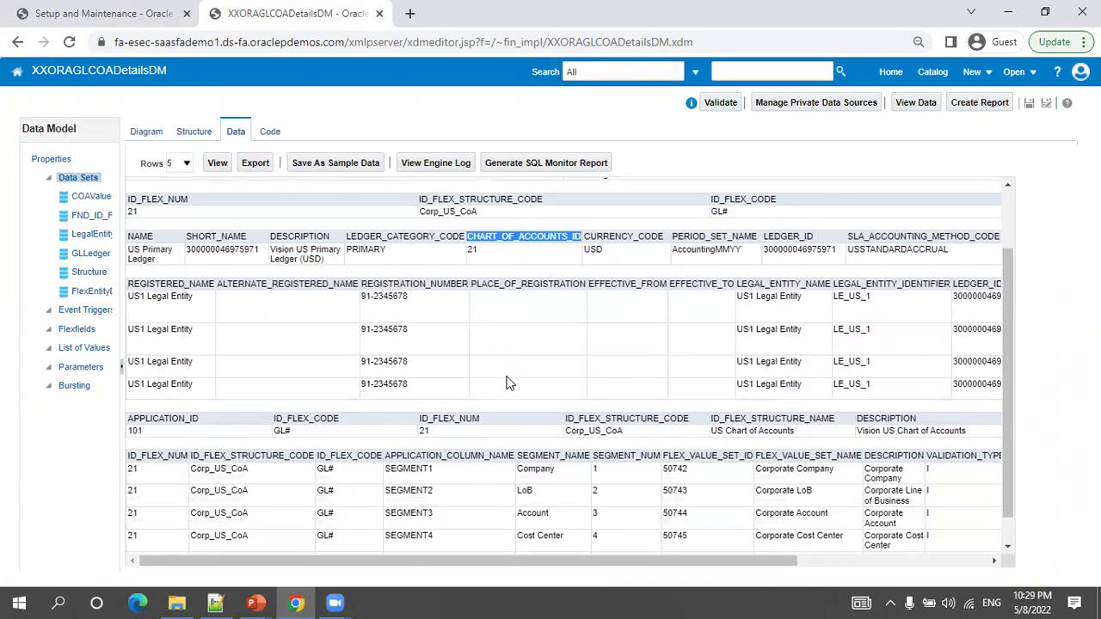
pyautogui.moveTo(381, 563); pyautogui.dragTo(575, 563)
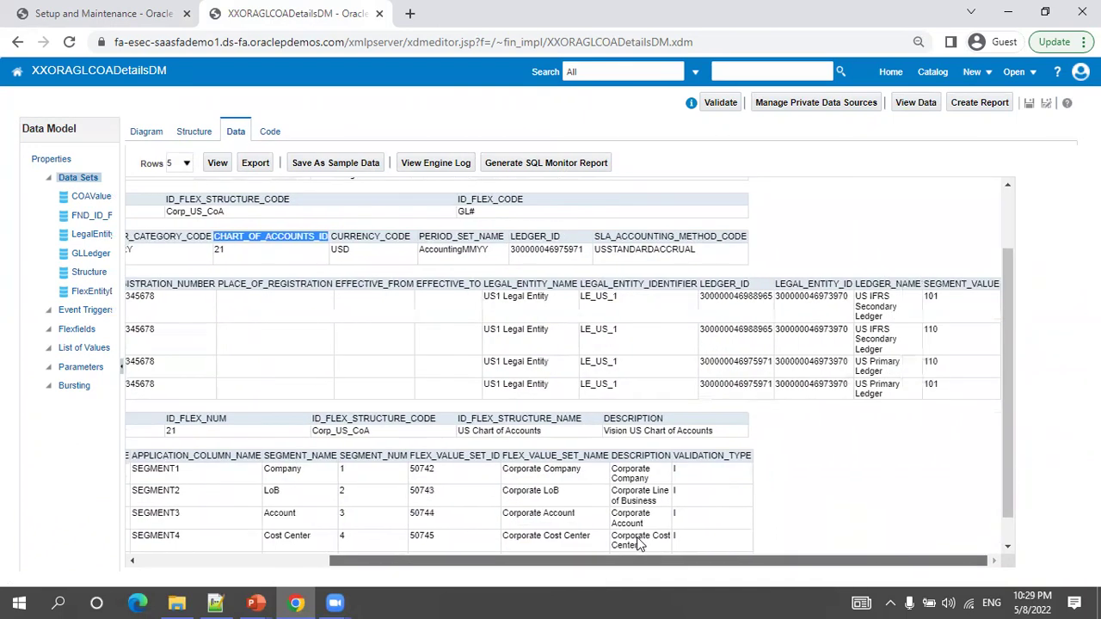
pyautogui.scroll(-1, 781, 445)
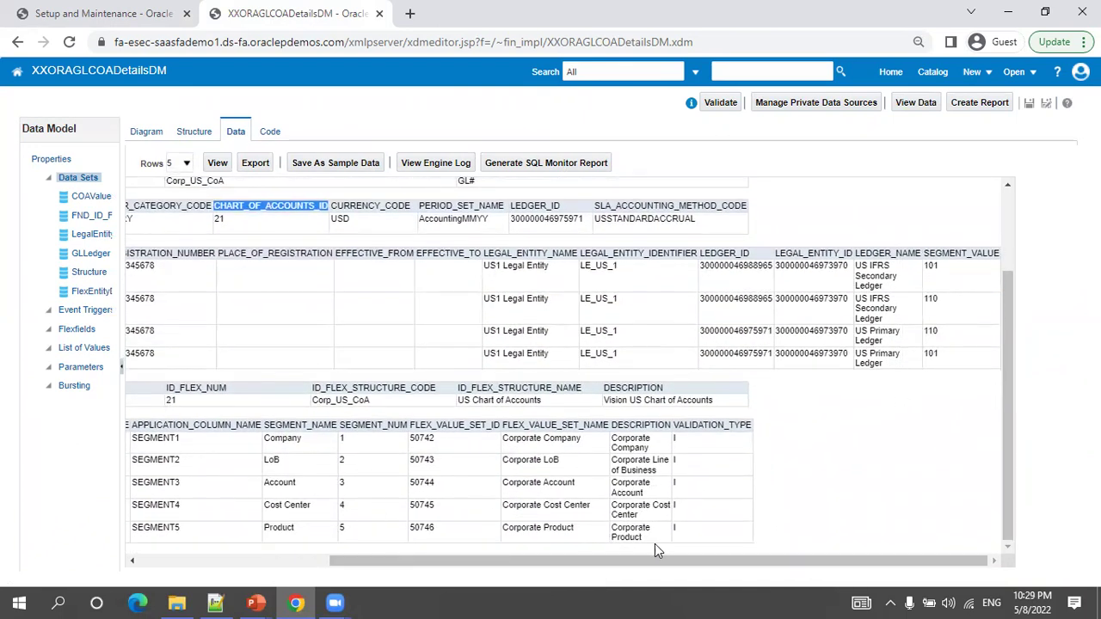
pyautogui.moveTo(680, 540); pyautogui.dragTo(291, 471)
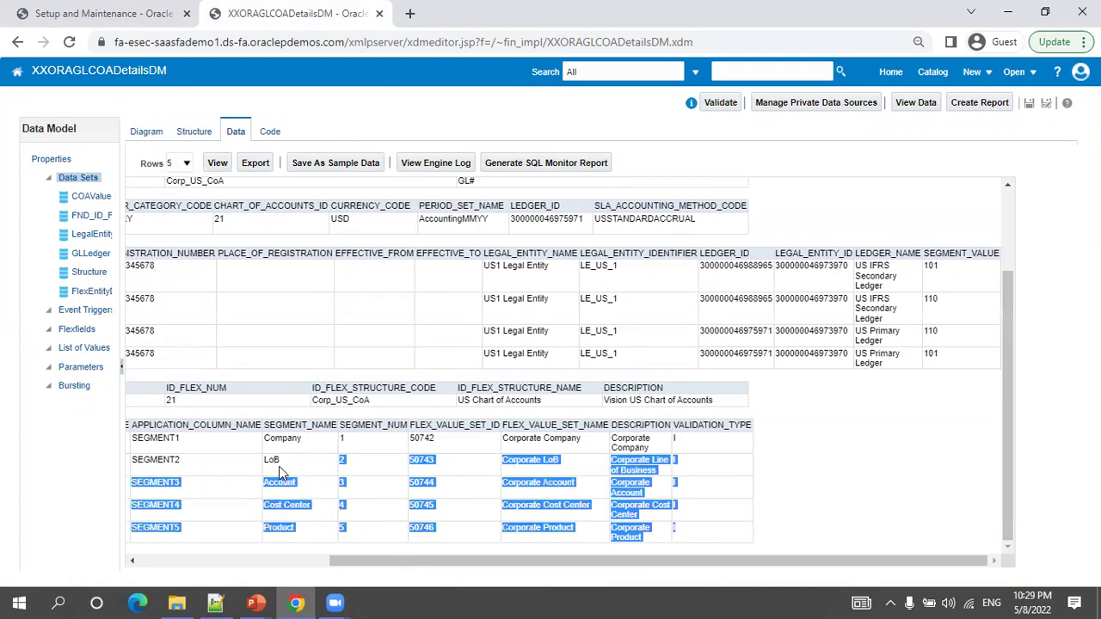
pyautogui.click(277, 457)
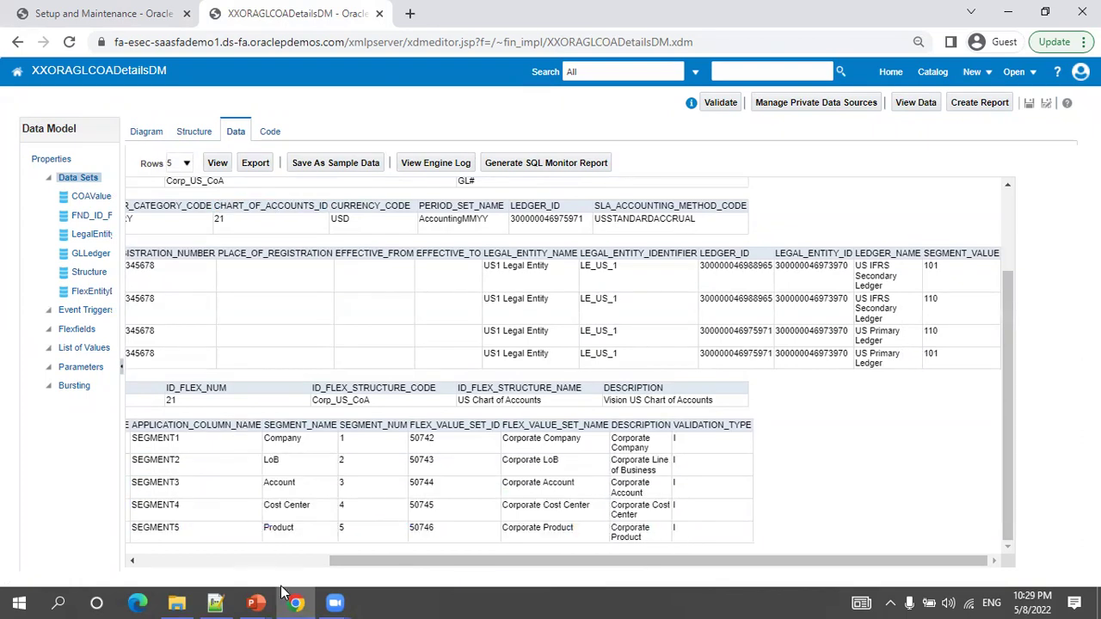
pyautogui.click(276, 560)
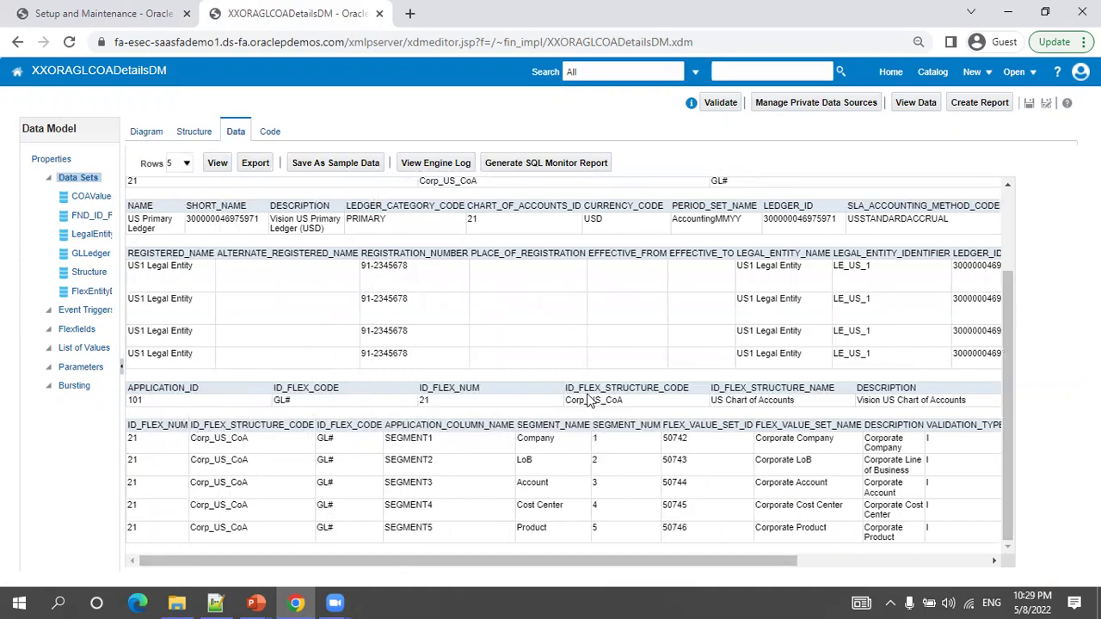
# Emphasize the US Chart of Accounts name and the ID_FLEX_STRUCTURE_CODE and ID_FLEX_STRUCTURE_NAME headings
pyautogui.doubleClick(729, 402)
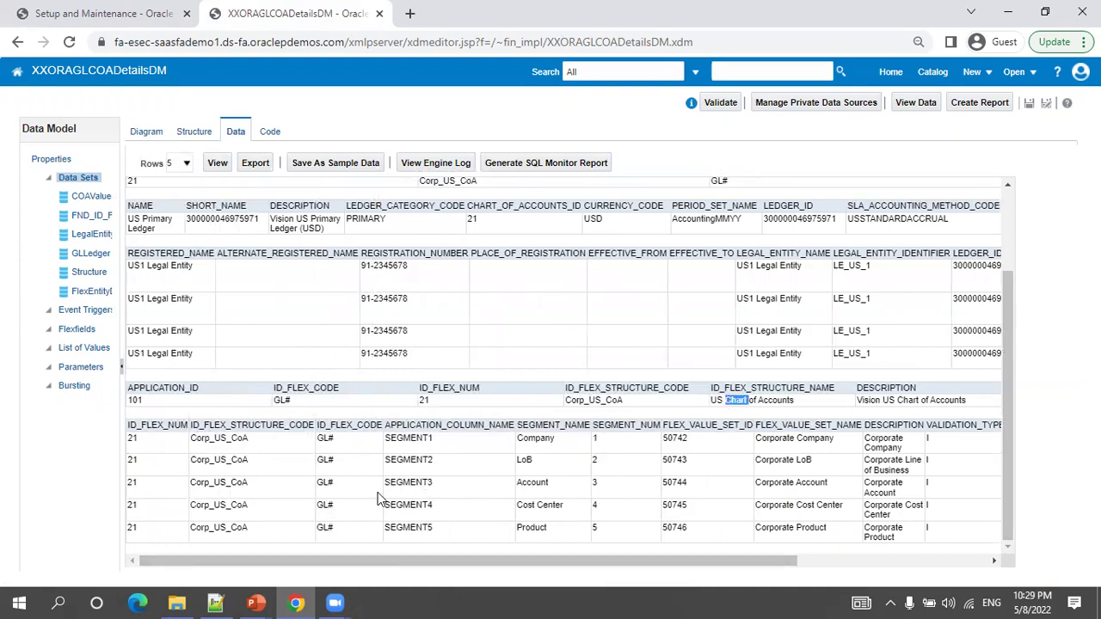
pyautogui.click(842, 561)
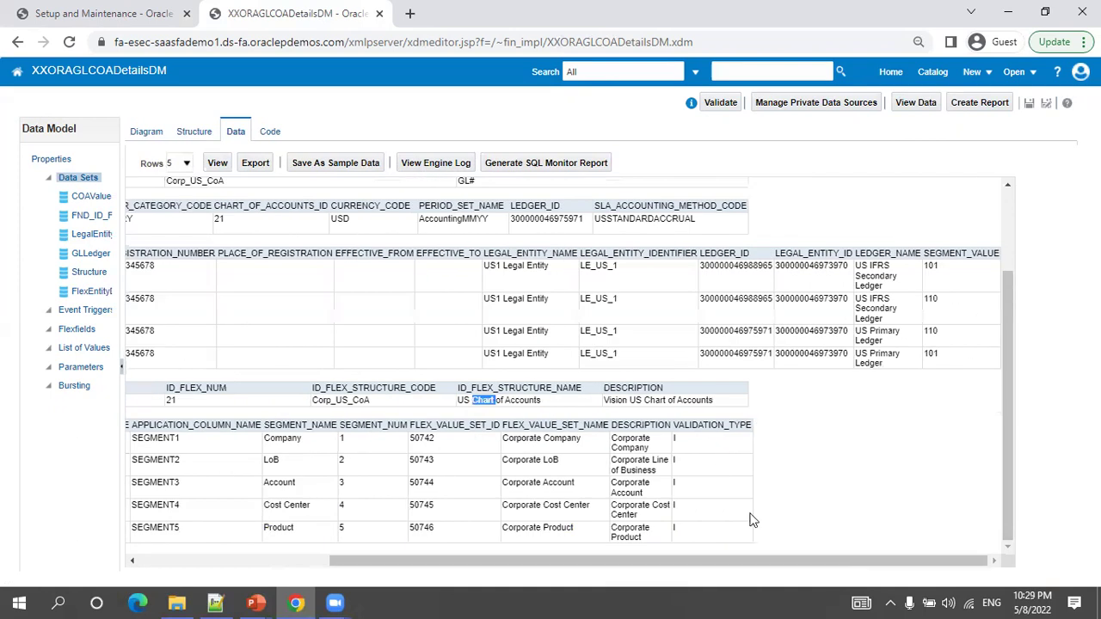
pyautogui.click(482, 393)
pyautogui.doubleClick(362, 389)
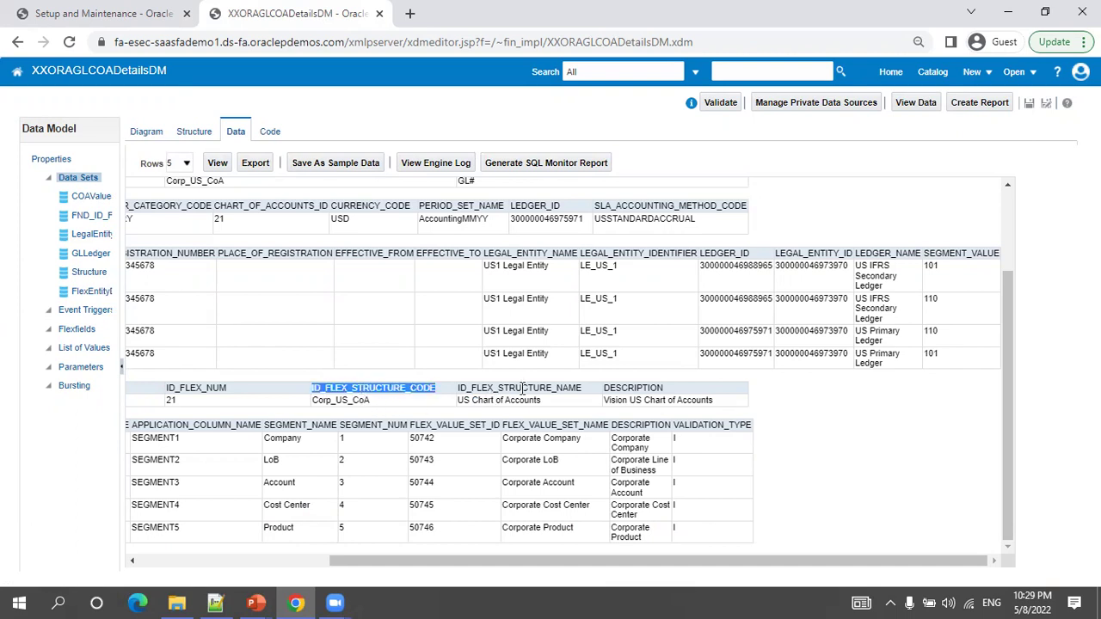
pyautogui.click(540, 392)
pyautogui.doubleClick(540, 391)
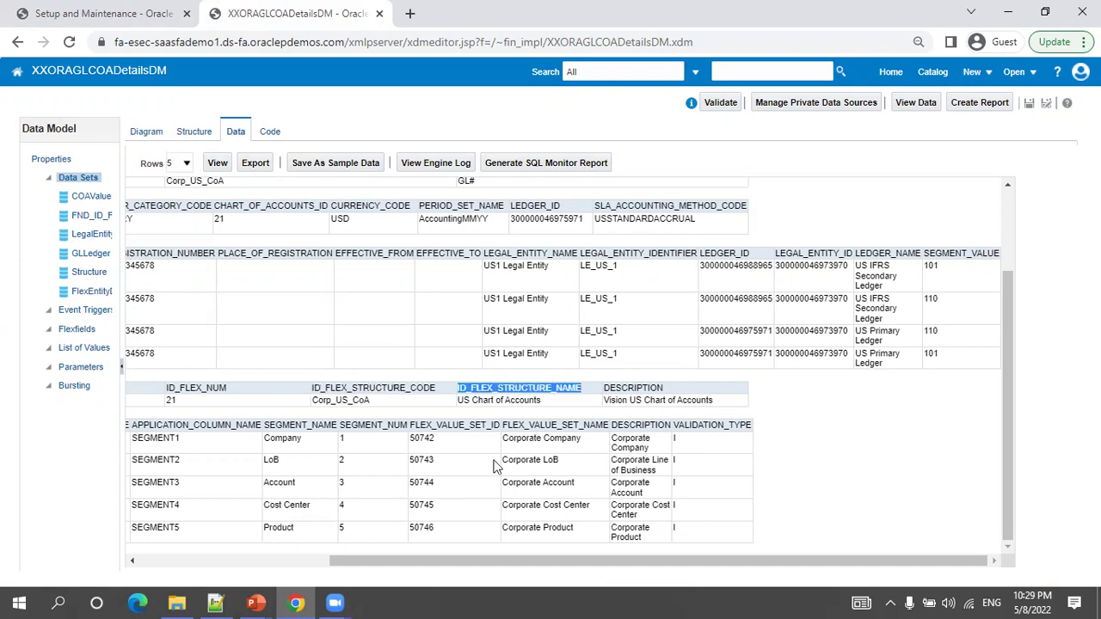
pyautogui.click(256, 602)
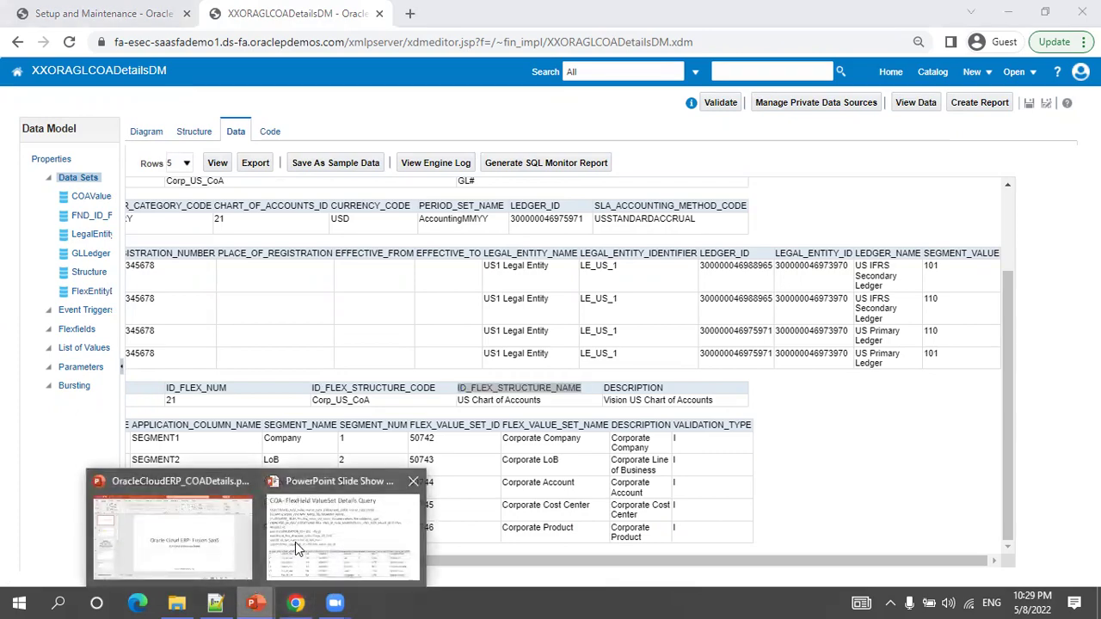
pyautogui.click(295, 543)
pyautogui.press('Right')
pyautogui.press('Left')
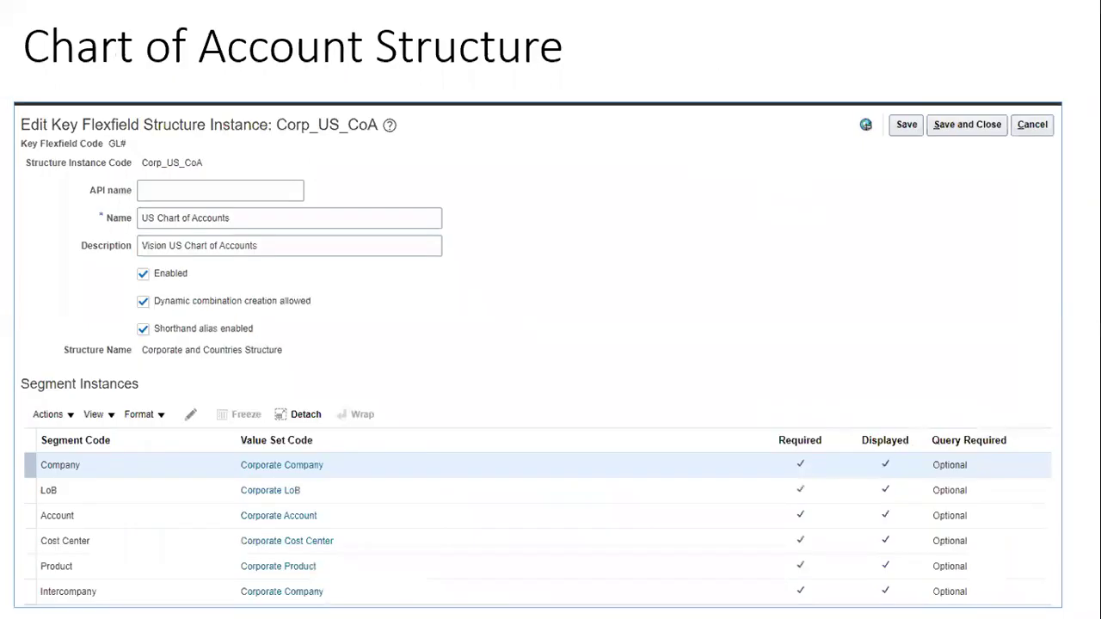
pyautogui.press('Left')
pyautogui.press('Left')
pyautogui.press('Left')
pyautogui.press('Right')
pyautogui.press('Right')
pyautogui.press('Right')
pyautogui.press('Right')
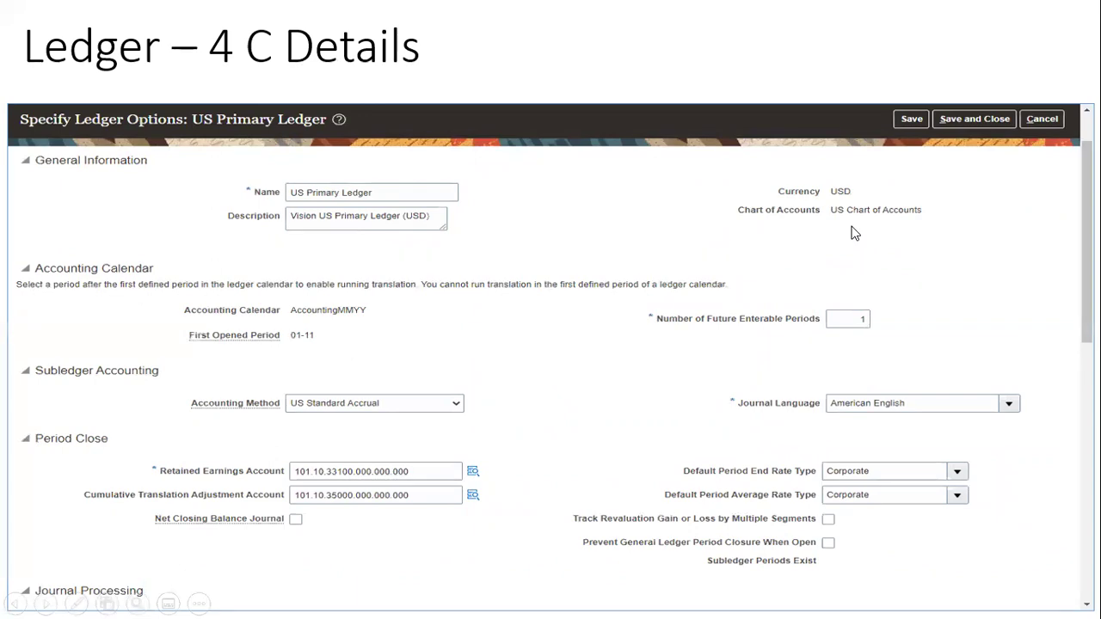
pyautogui.hotkey('alt', 'Tab')
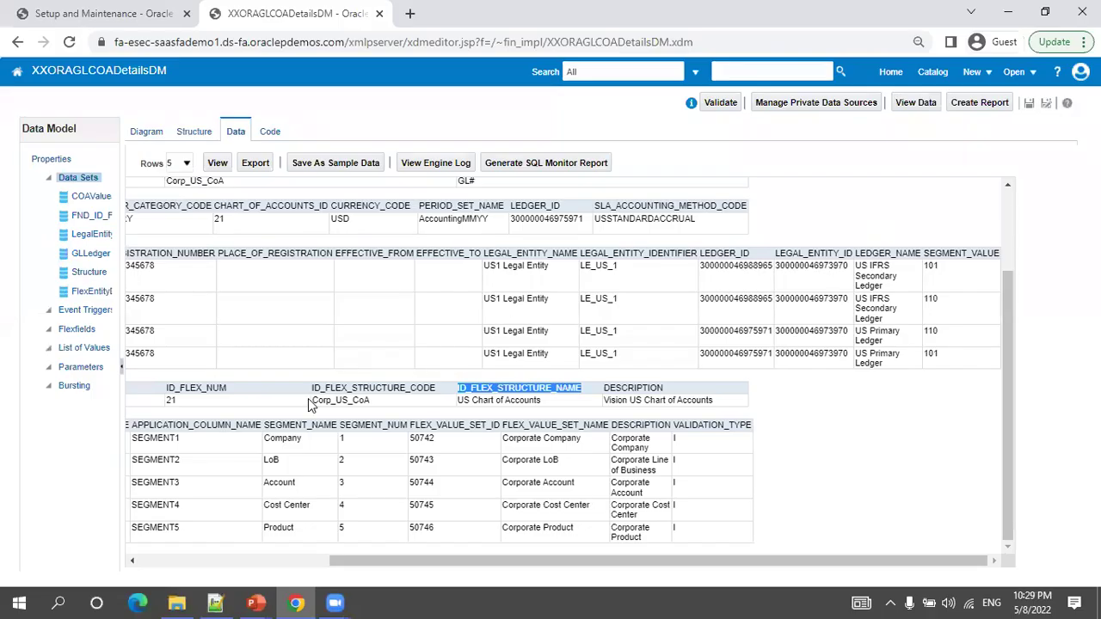
# Highlight the ID_FLEX_STRUCTURE_NAME heading, then go back to the Setup and Maintenance page
pyautogui.click(392, 401)
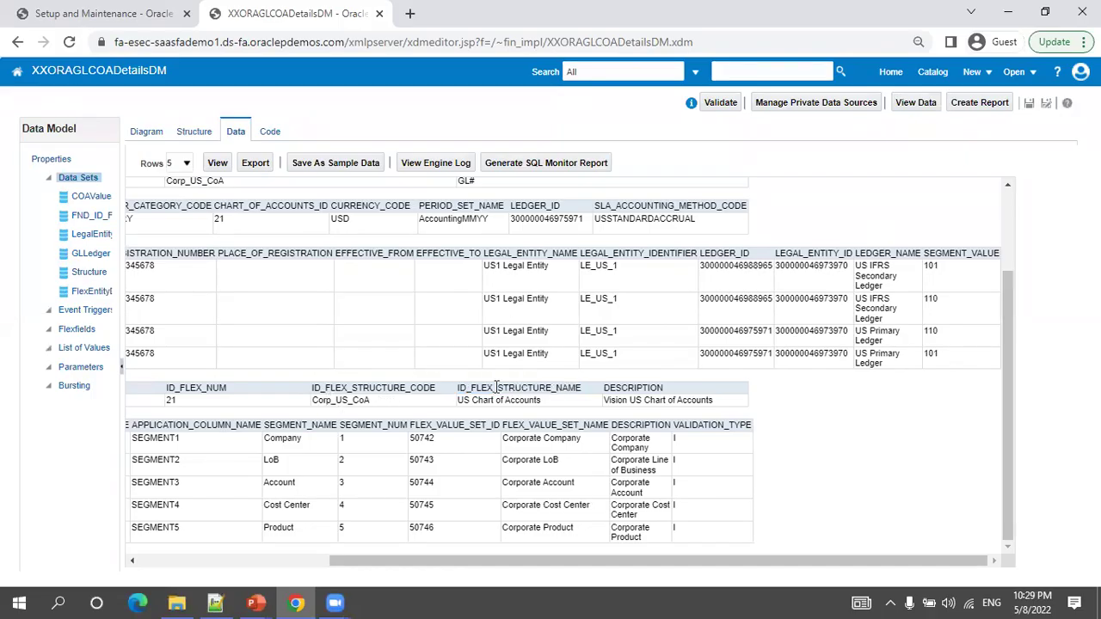
pyautogui.doubleClick(476, 386)
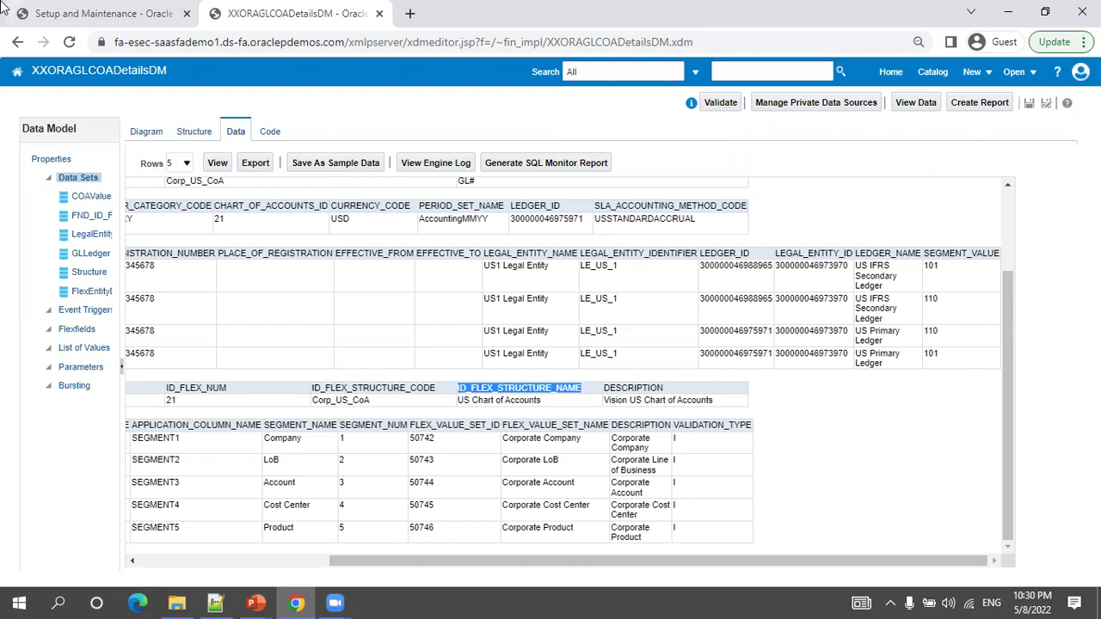
pyautogui.click(95, 13)
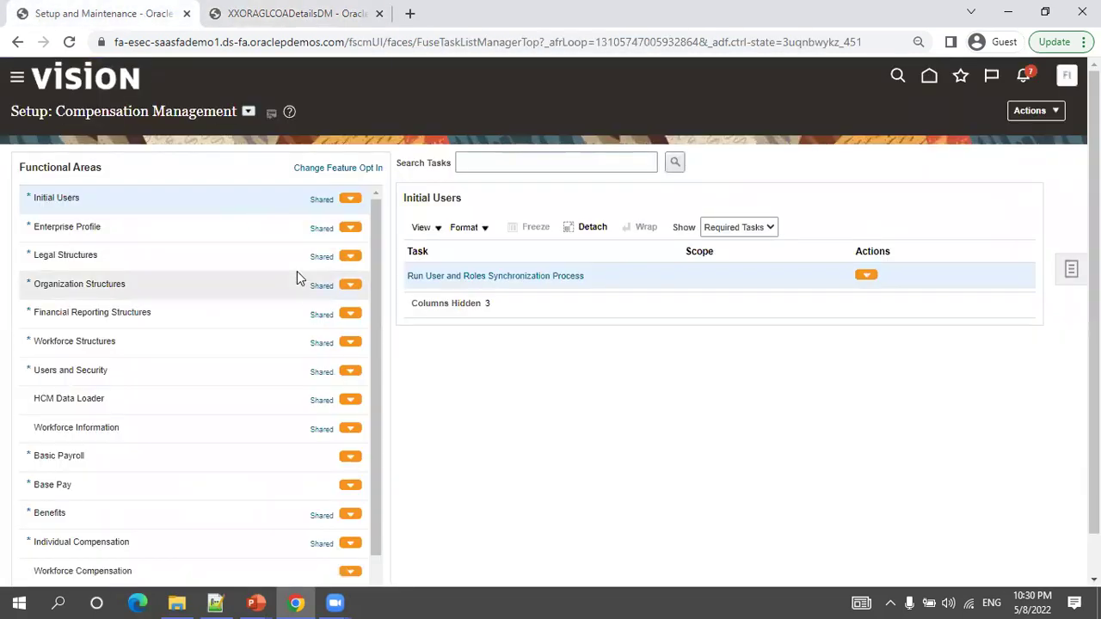
# Switch the setup offering to Financials and bring up the setup task search page
pyautogui.hotkey('ctrl', '+')
pyautogui.click(275, 118)
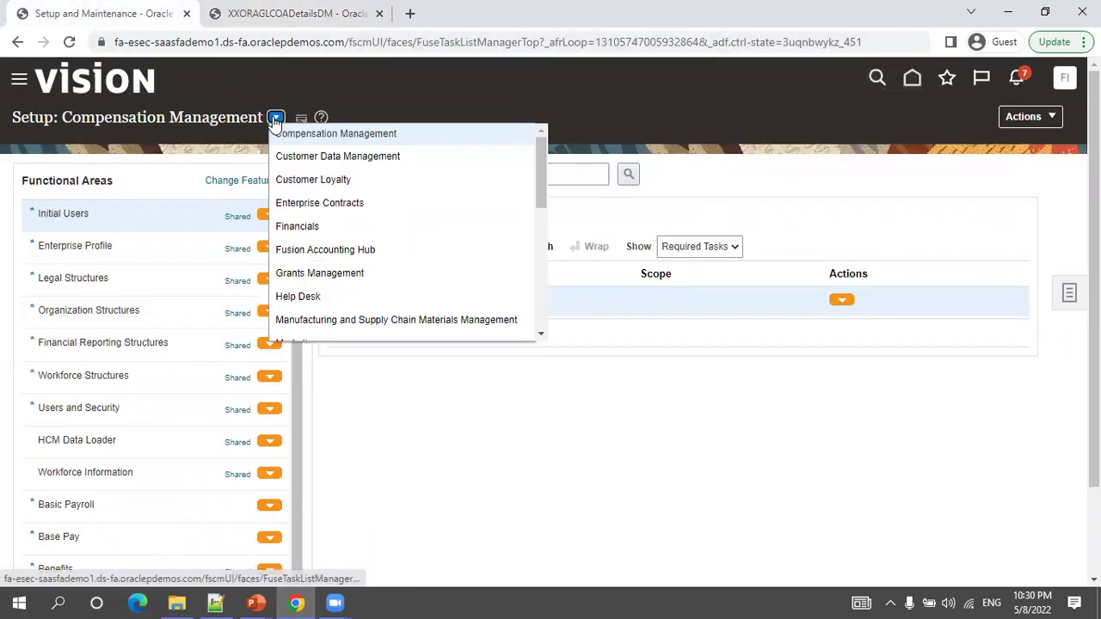
pyautogui.click(300, 229)
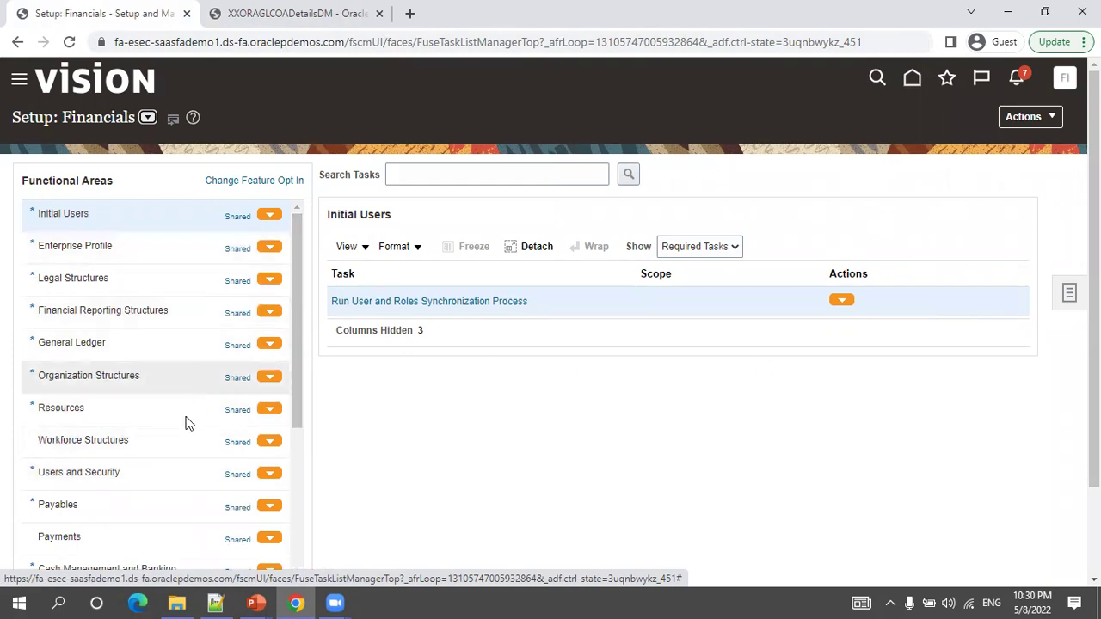
pyautogui.scroll(-2, 181, 442)
pyautogui.scroll(3, 181, 446)
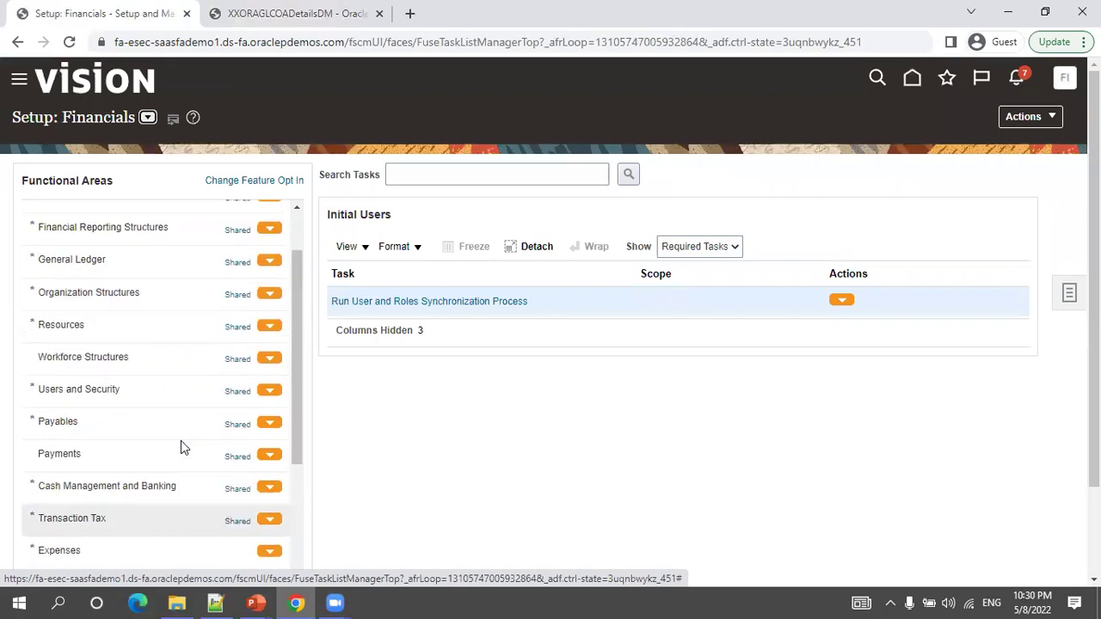
pyautogui.click(1071, 295)
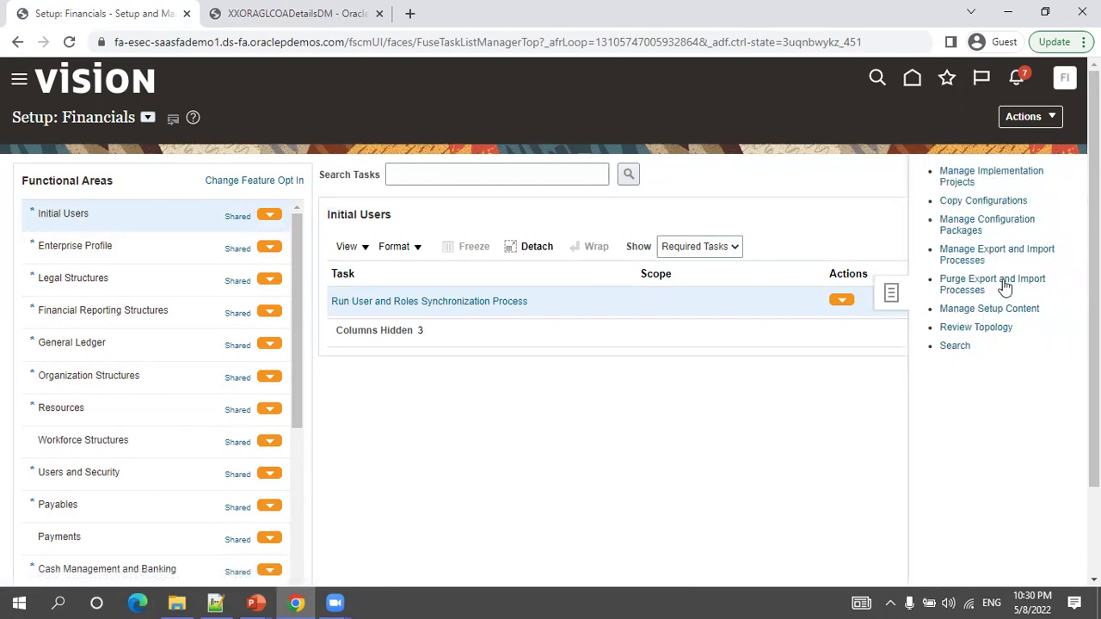
pyautogui.click(957, 347)
# Search setup tasks for 'Manage Value%' and open Manage Value Sets
pyautogui.click(432, 177)
pyautogui.write('Manage Value%')
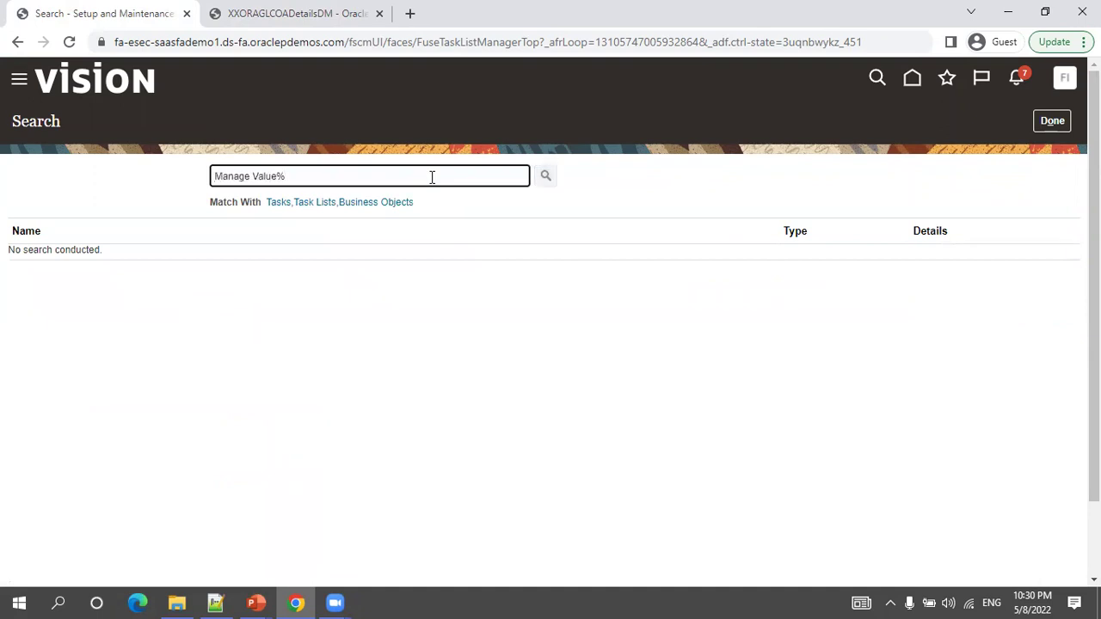
pyautogui.press('Return')
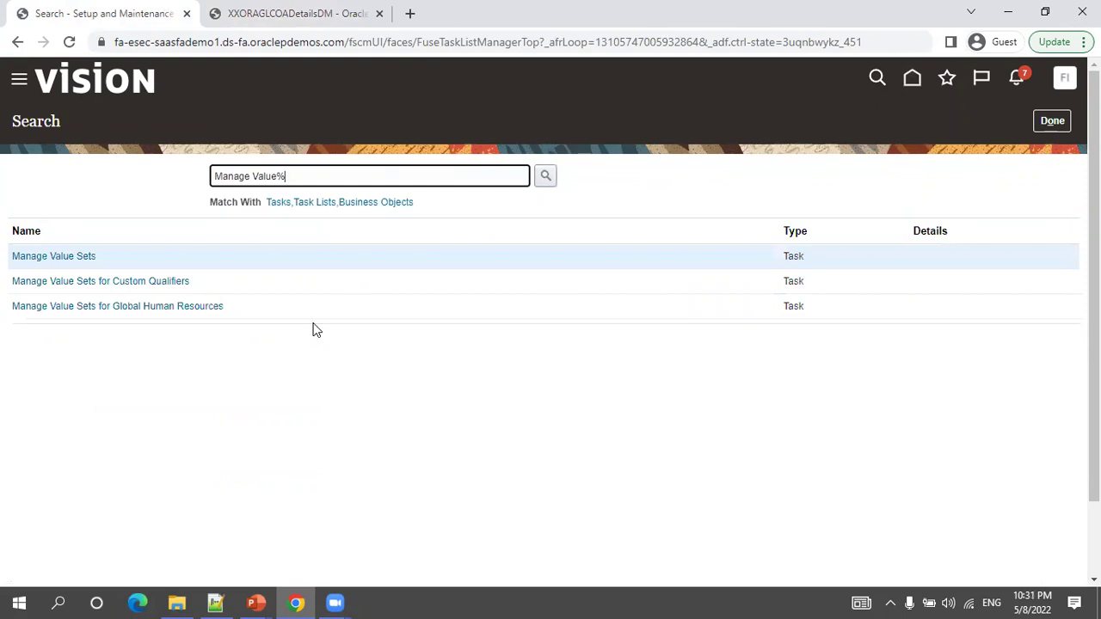
pyautogui.click(79, 256)
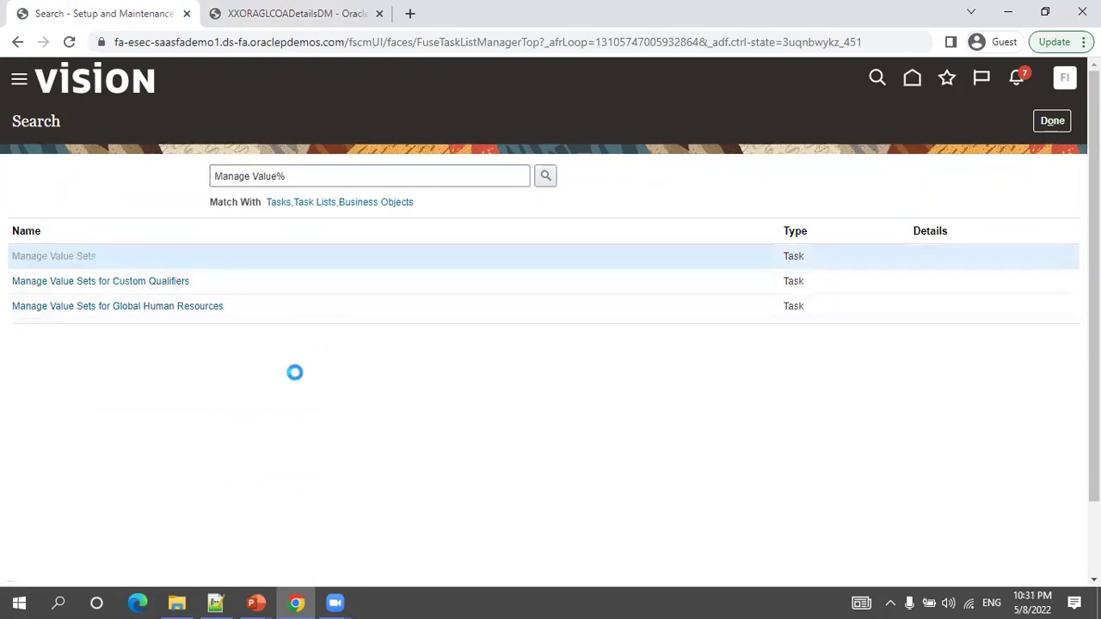
# Filter value set codes by 'Corp%', review the Corporate value sets, then exit without saving
pyautogui.click(209, 192)
pyautogui.write('Corp%')
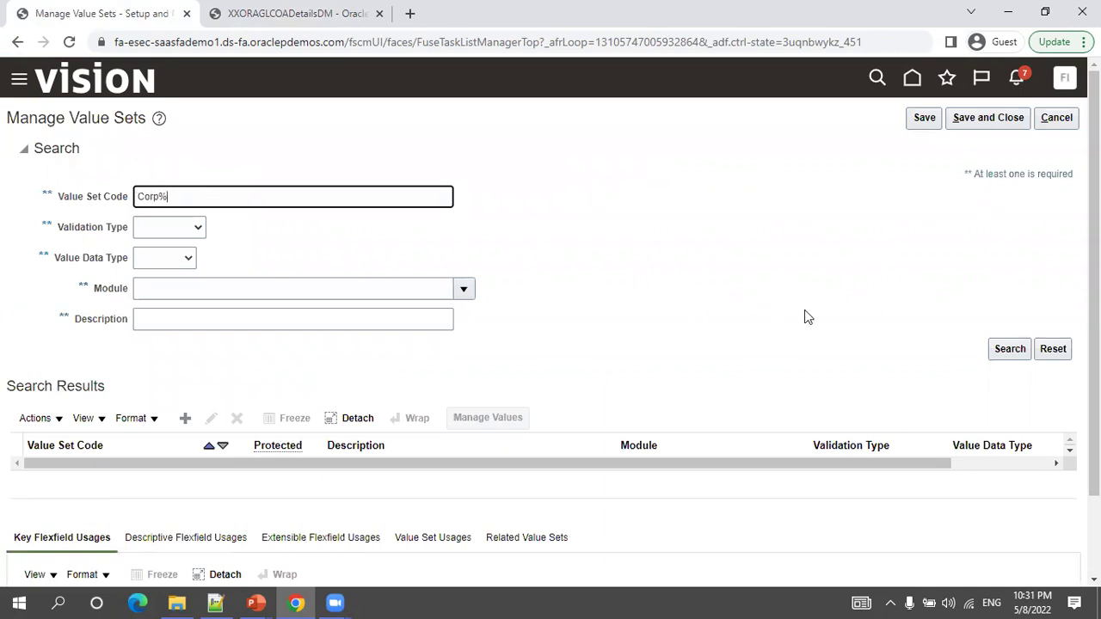
pyautogui.click(1020, 360)
pyautogui.scroll(-2, 882, 344)
pyautogui.scroll(-1, 882, 345)
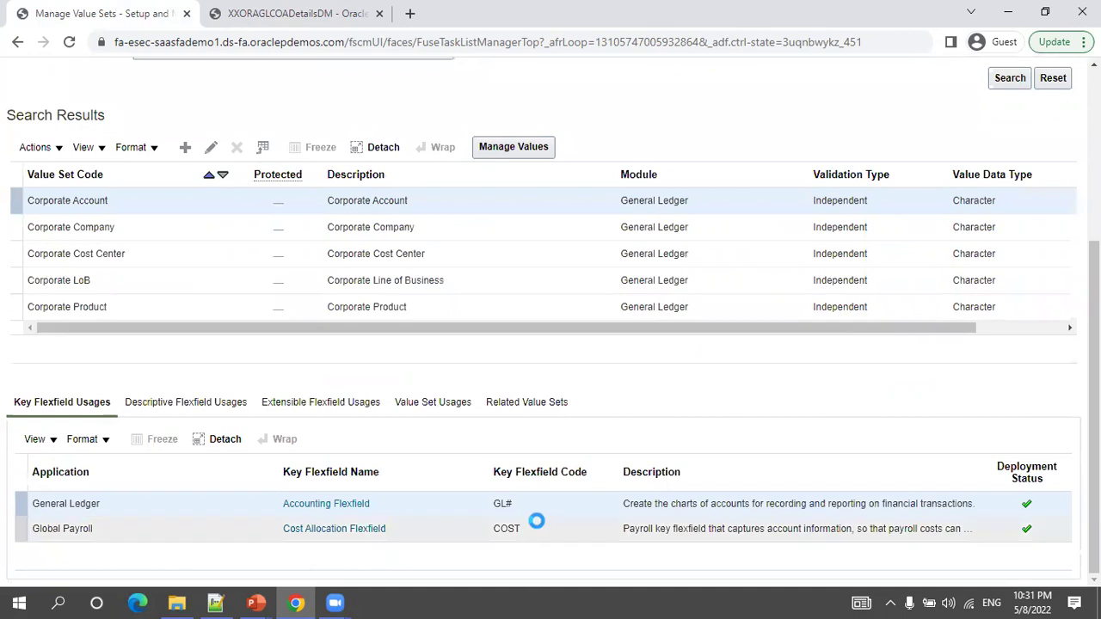
pyautogui.scroll(2, 524, 437)
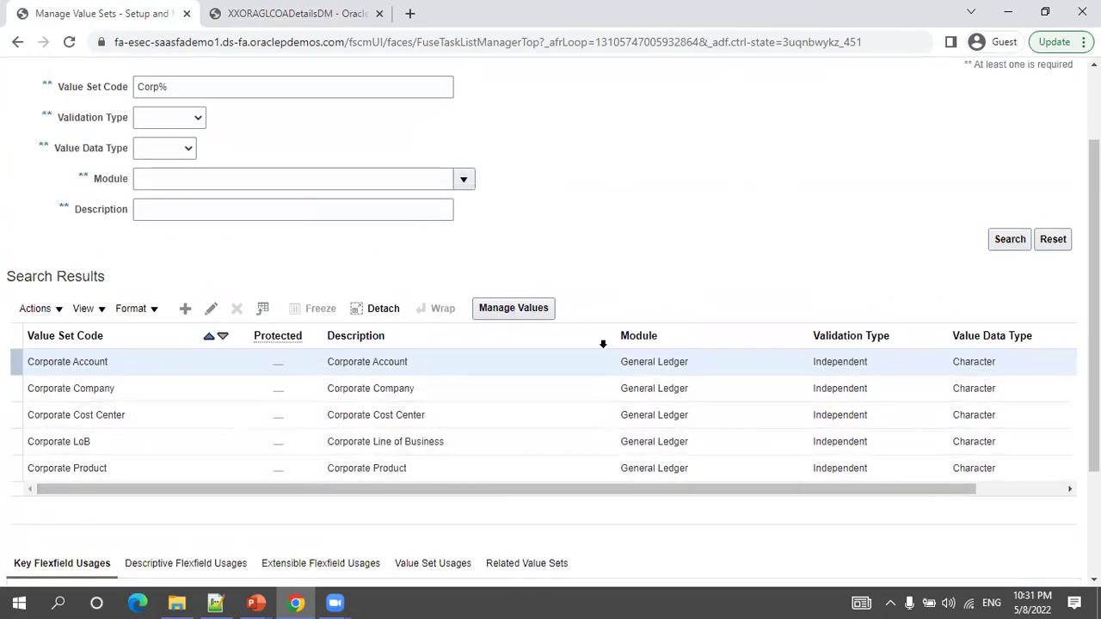
pyautogui.click(547, 315)
pyautogui.scroll(1, 721, 259)
pyautogui.scroll(1, 766, 270)
pyautogui.click(1057, 117)
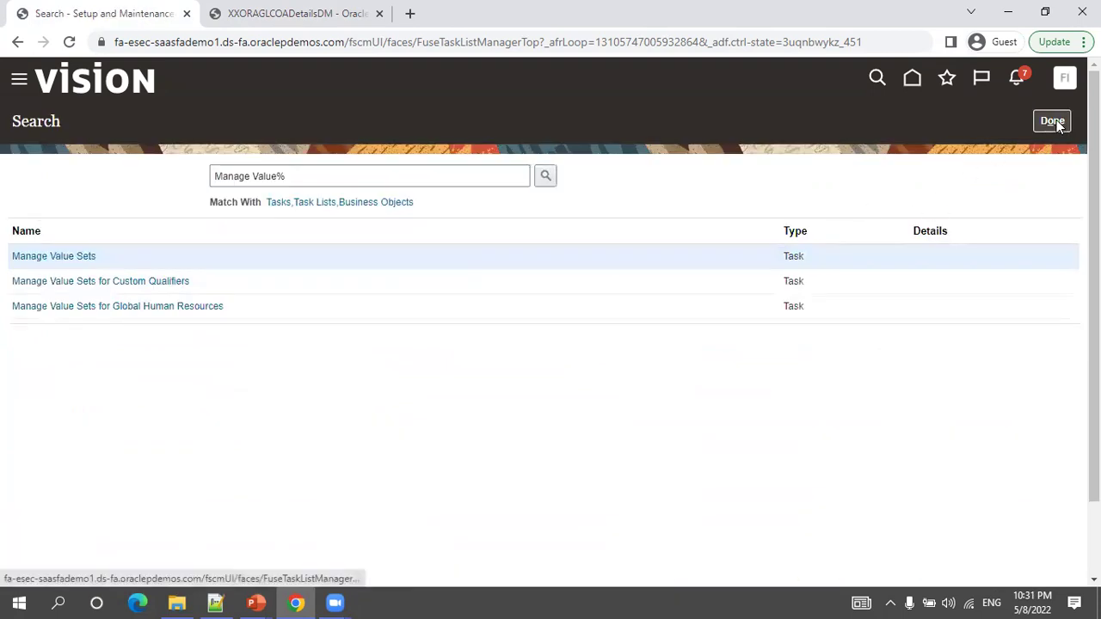
pyautogui.click(1056, 119)
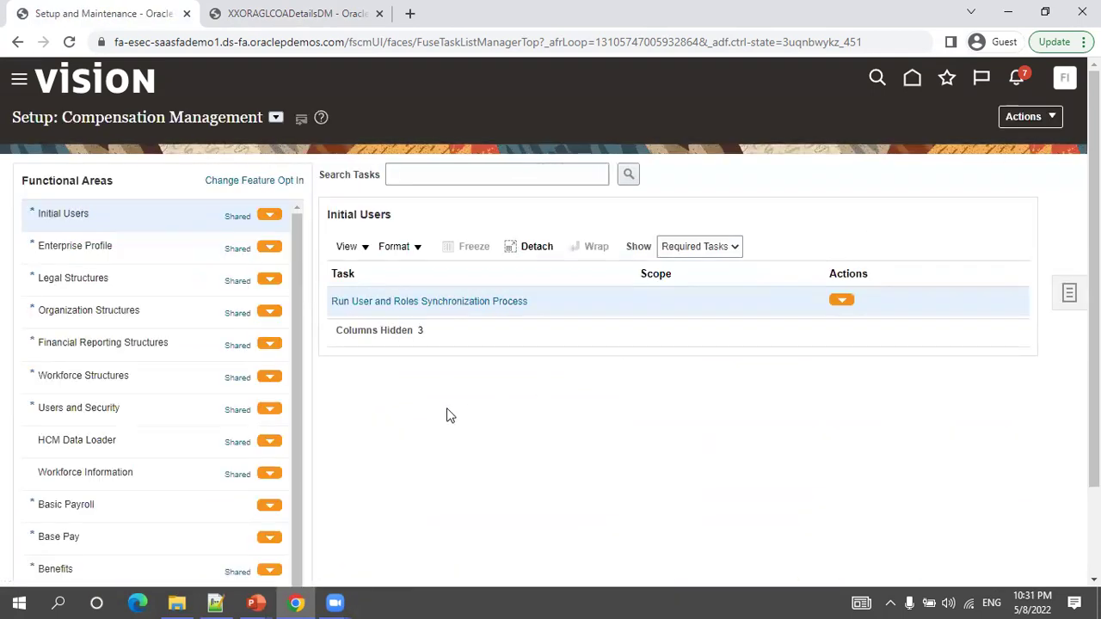
pyautogui.click(277, 118)
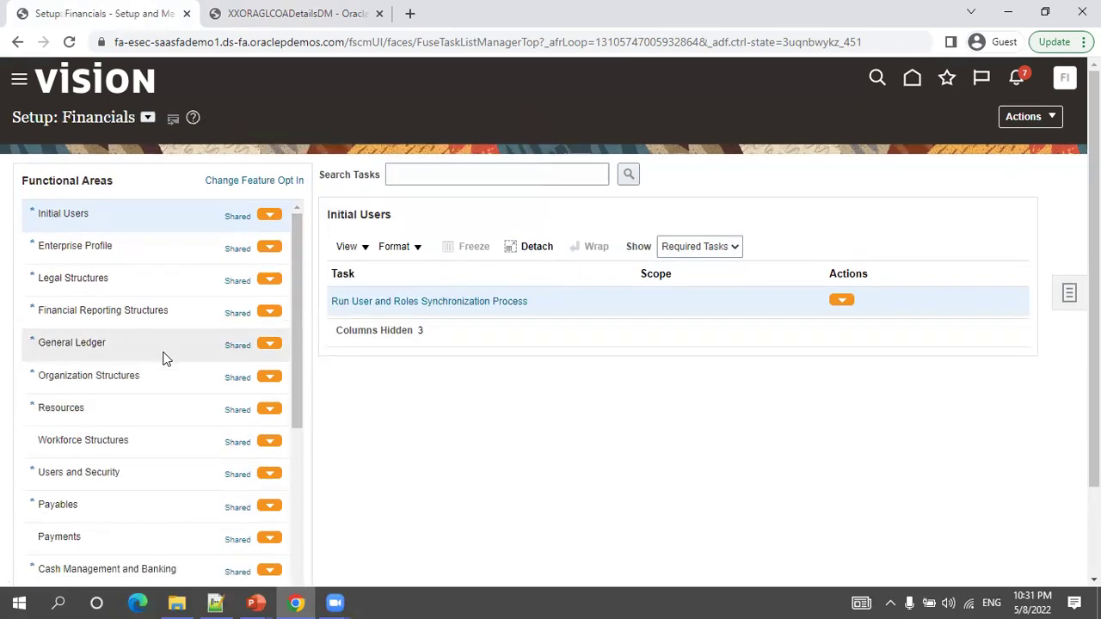
# Under Financial Reporting Structures, search Chart of Accounts Value Sets for 'Cor%', review, and cancel
pyautogui.click(158, 318)
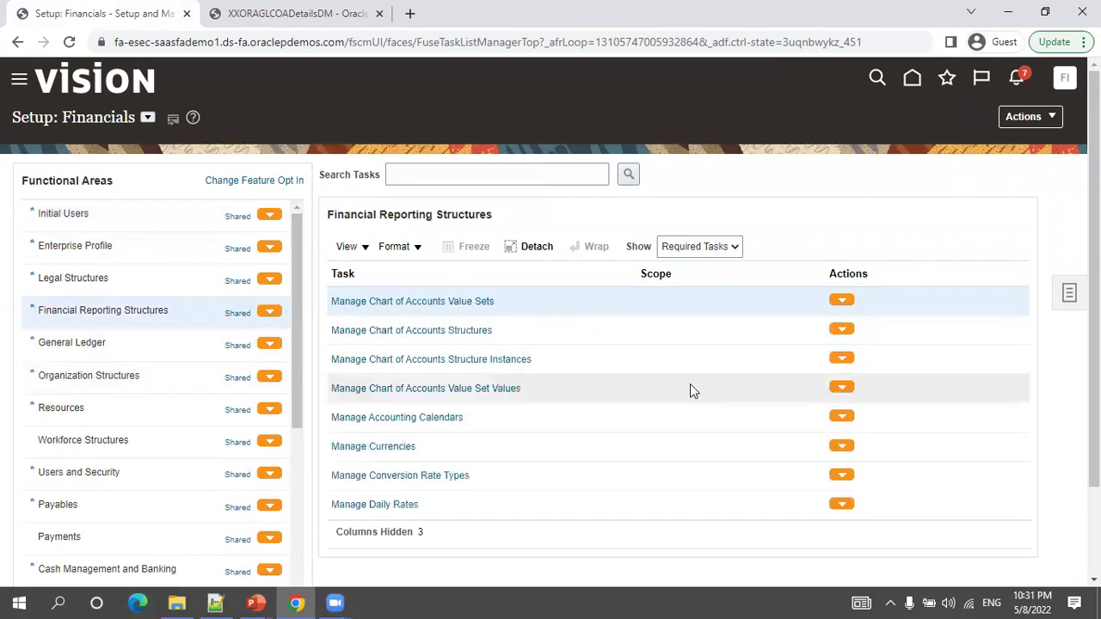
pyautogui.click(432, 307)
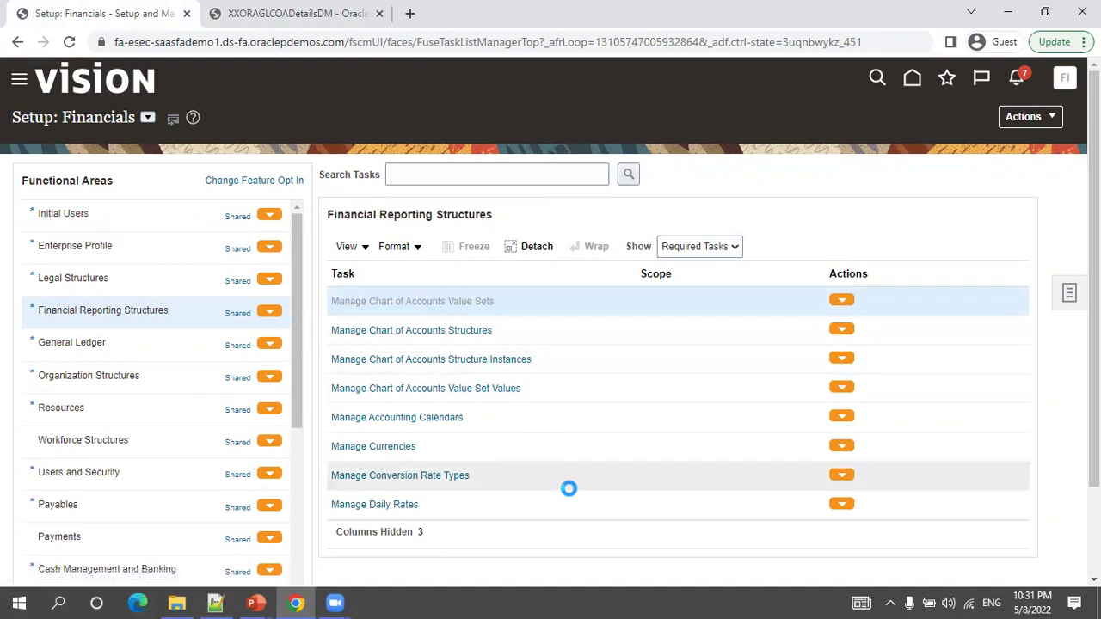
pyautogui.click(255, 196)
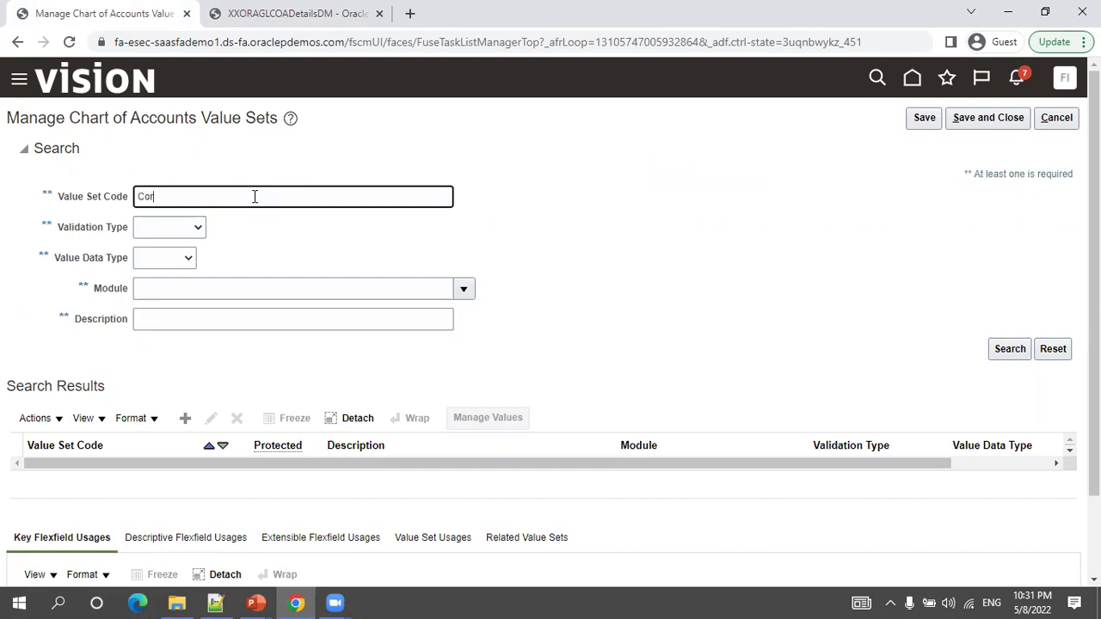
pyautogui.click(1024, 349)
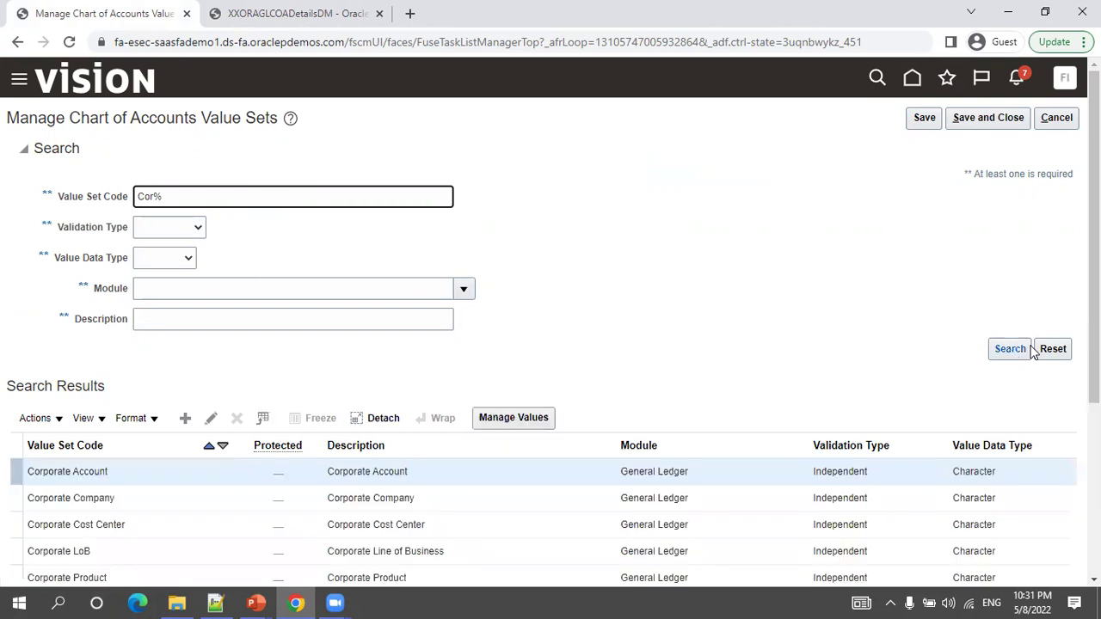
pyautogui.scroll(-3, 959, 348)
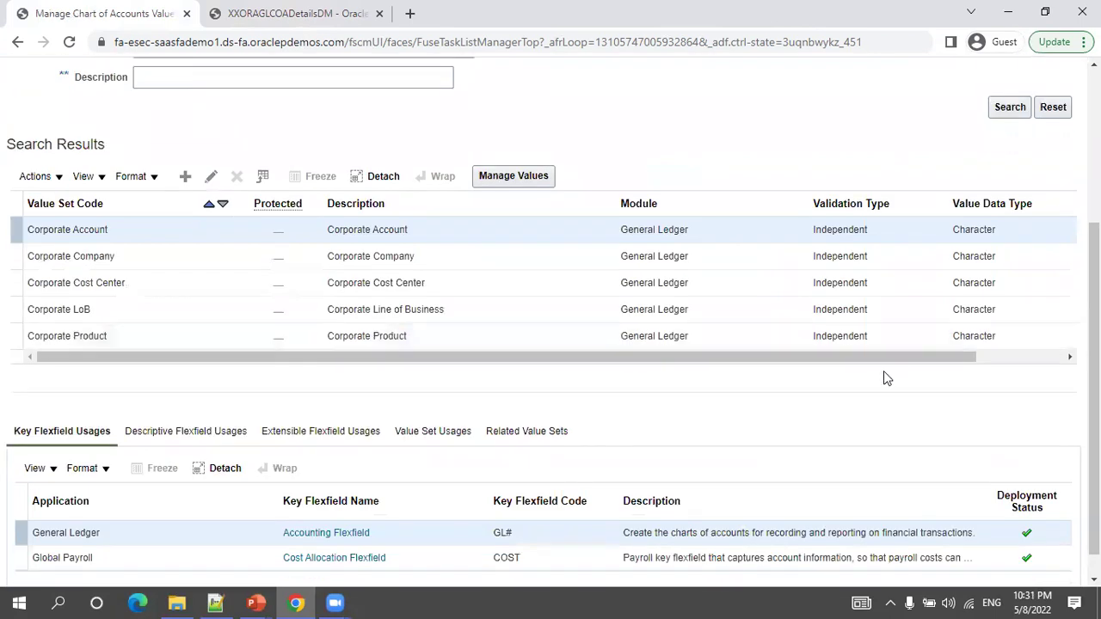
pyautogui.scroll(-1, 887, 379)
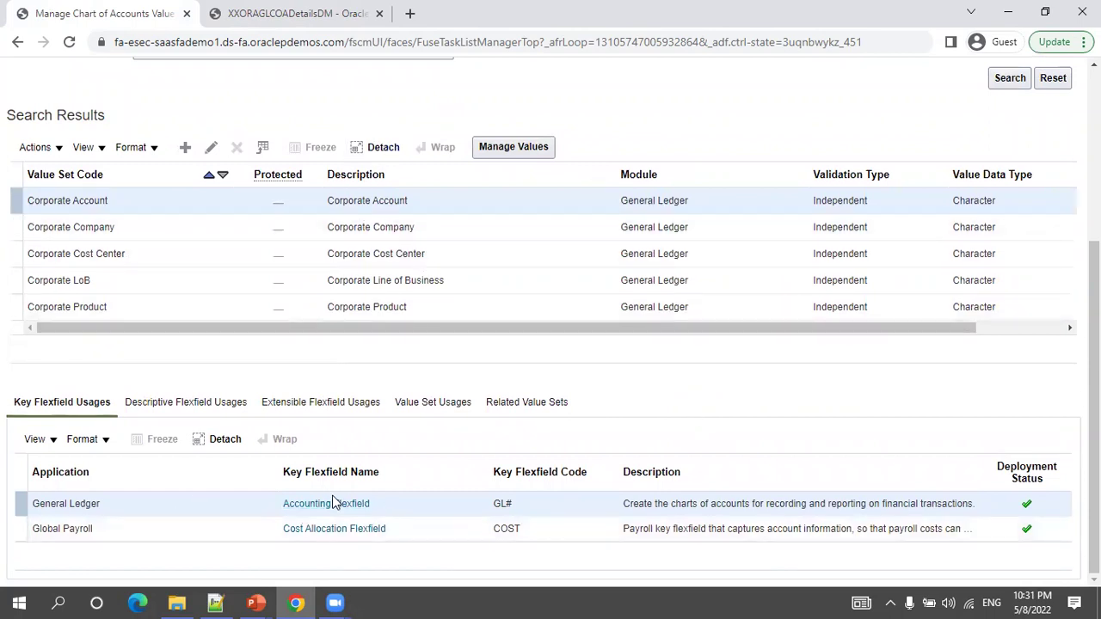
pyautogui.scroll(4, 356, 504)
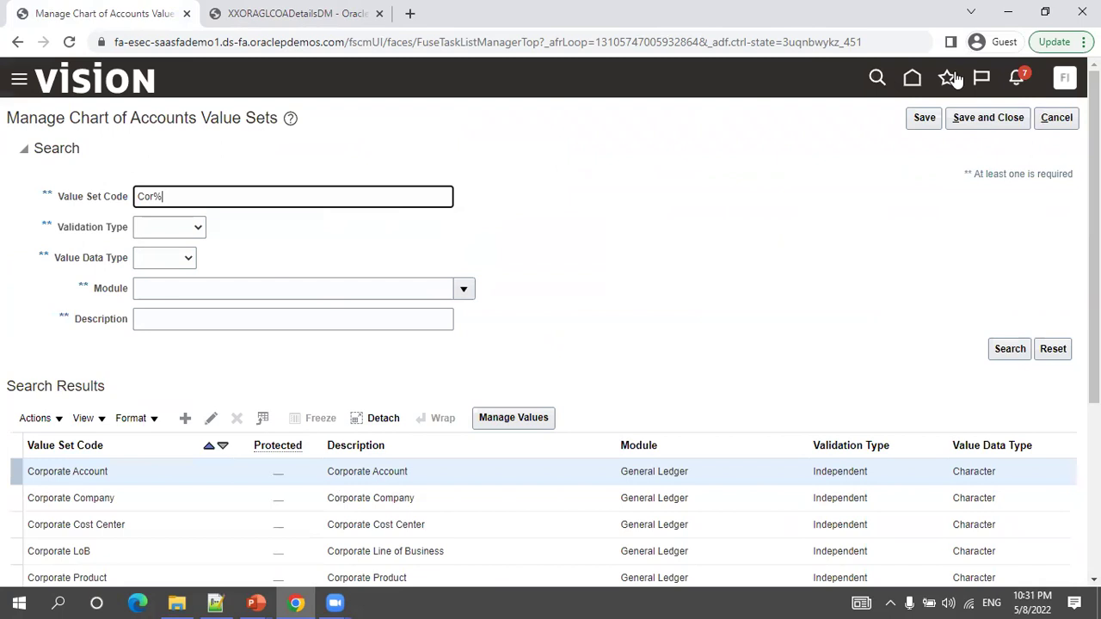
pyautogui.click(1052, 121)
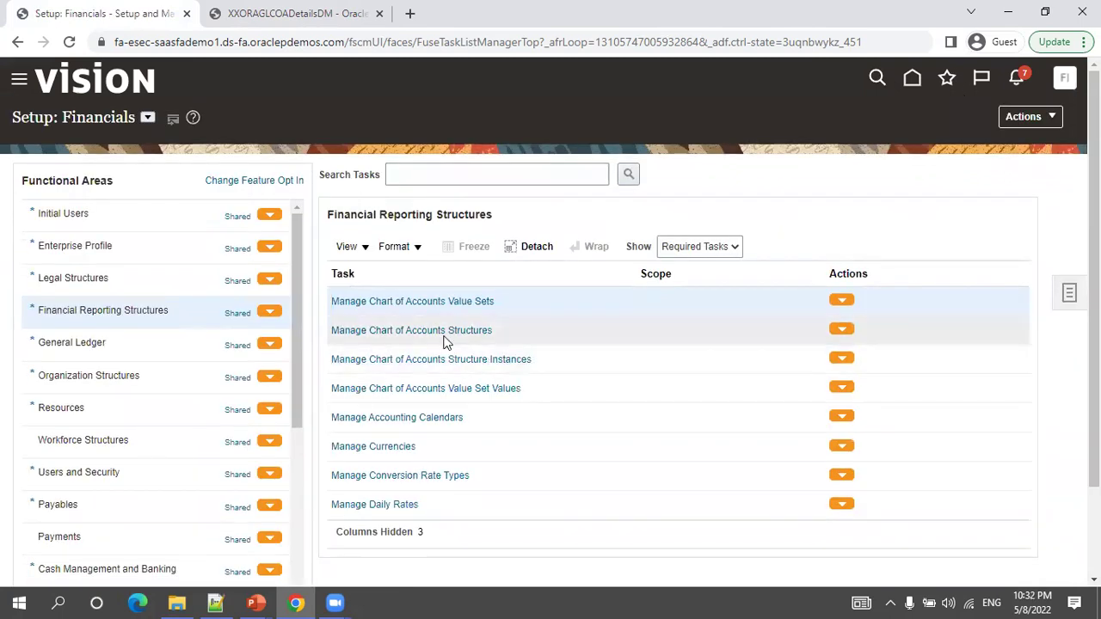
# In Manage Chart of Accounts Structures, find key flexfield 'GL%' and open Accounting Flexfield instances
pyautogui.click(440, 331)
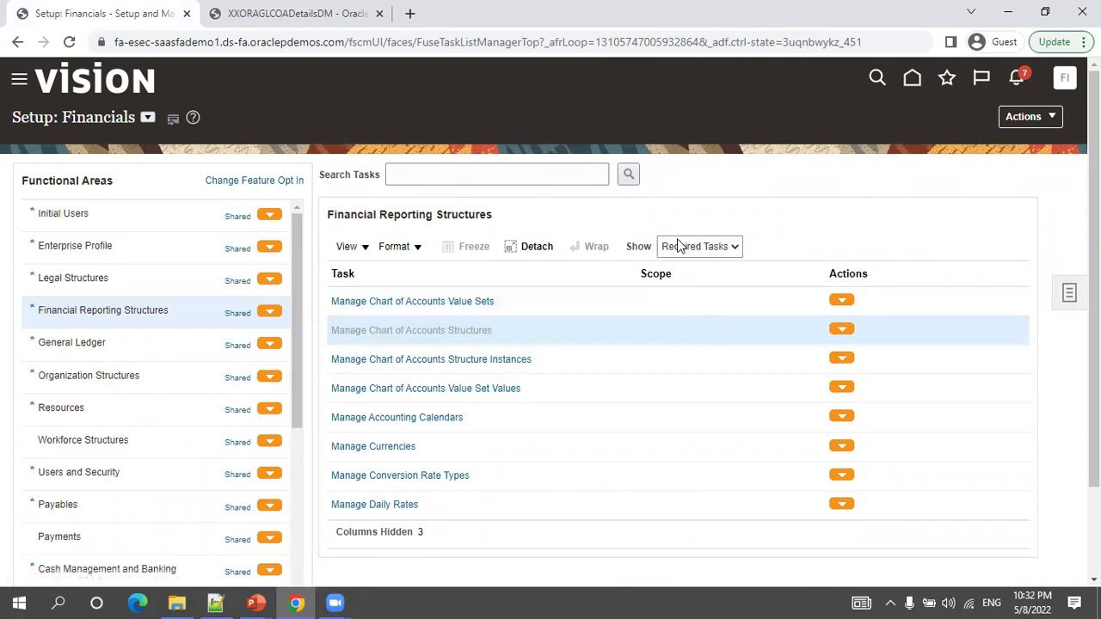
pyautogui.click(161, 185)
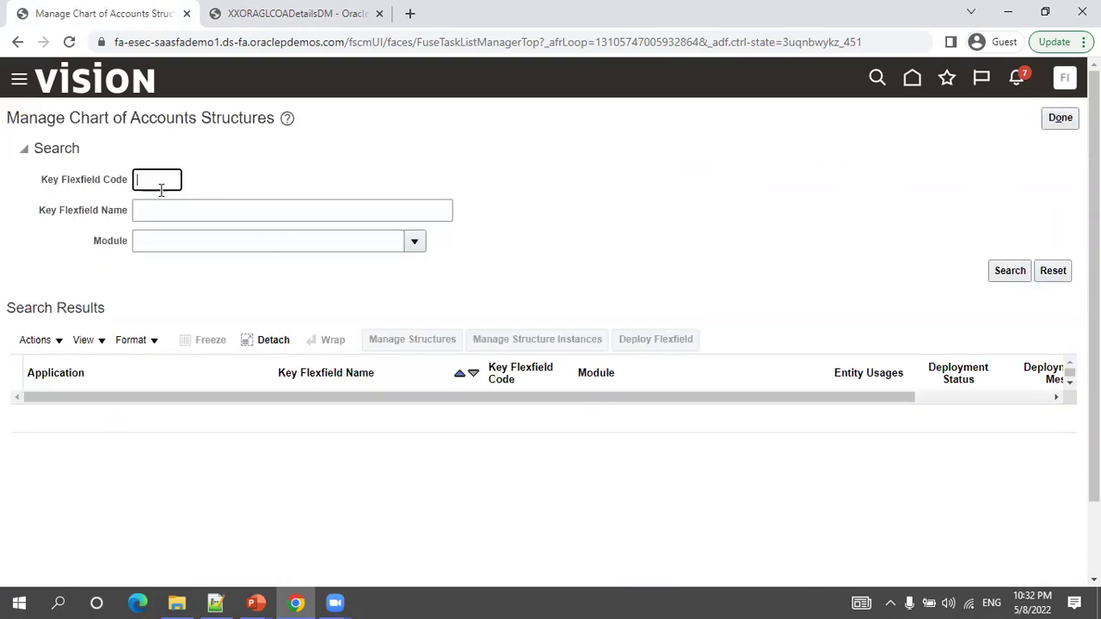
pyautogui.write('GL%')
pyautogui.click(998, 270)
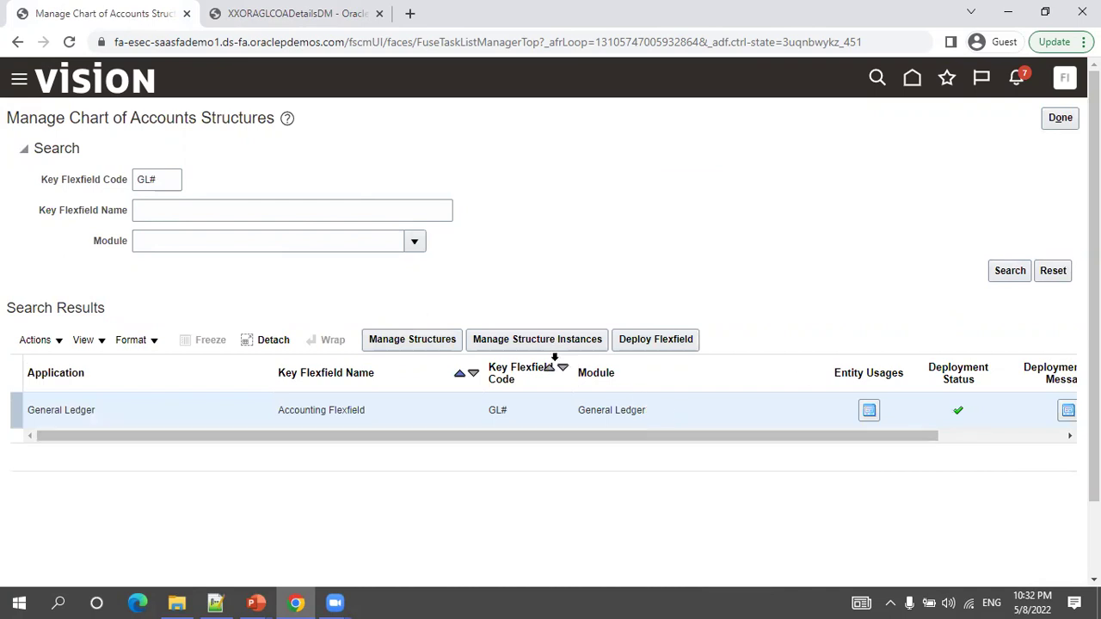
pyautogui.click(553, 346)
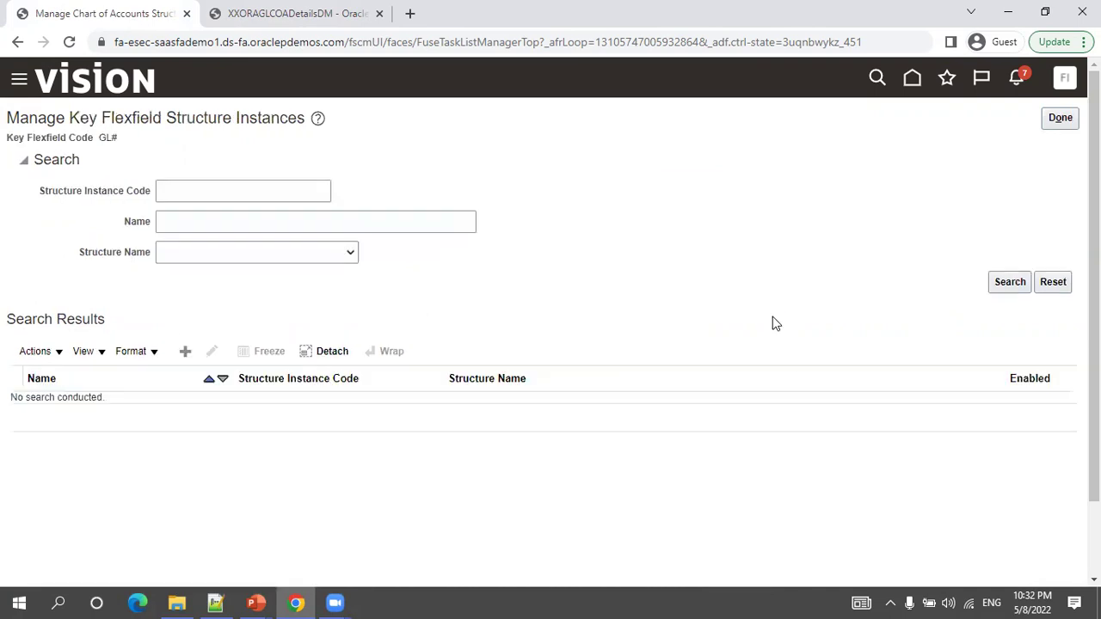
# Search instances for '%Corp%', edit US Chart of Accounts to review its segments, then cancel
pyautogui.click(244, 191)
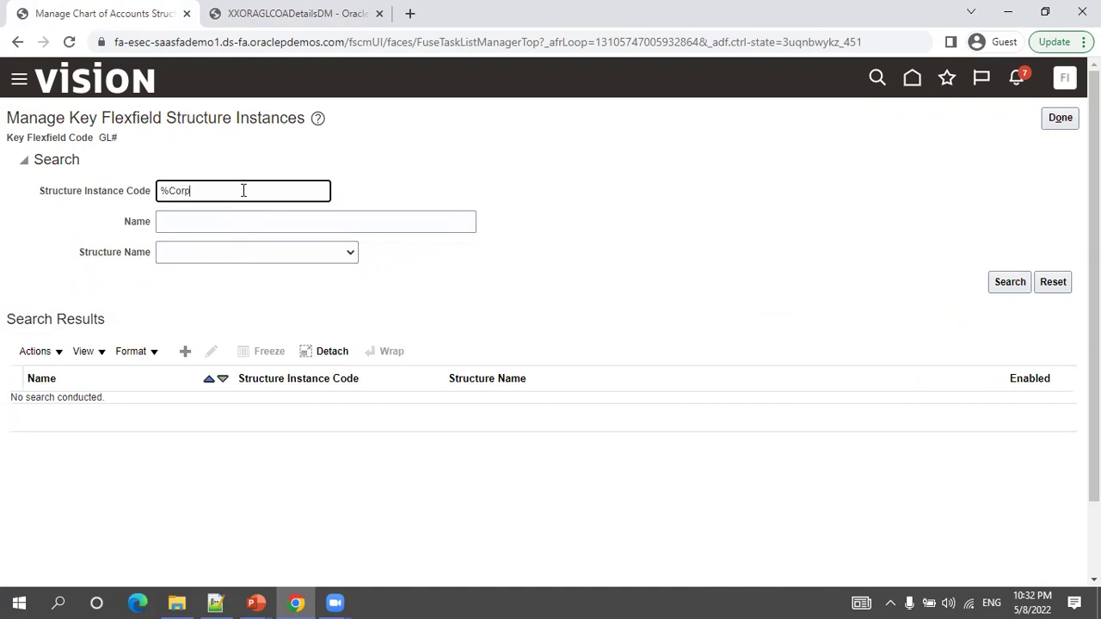
pyautogui.click(1002, 284)
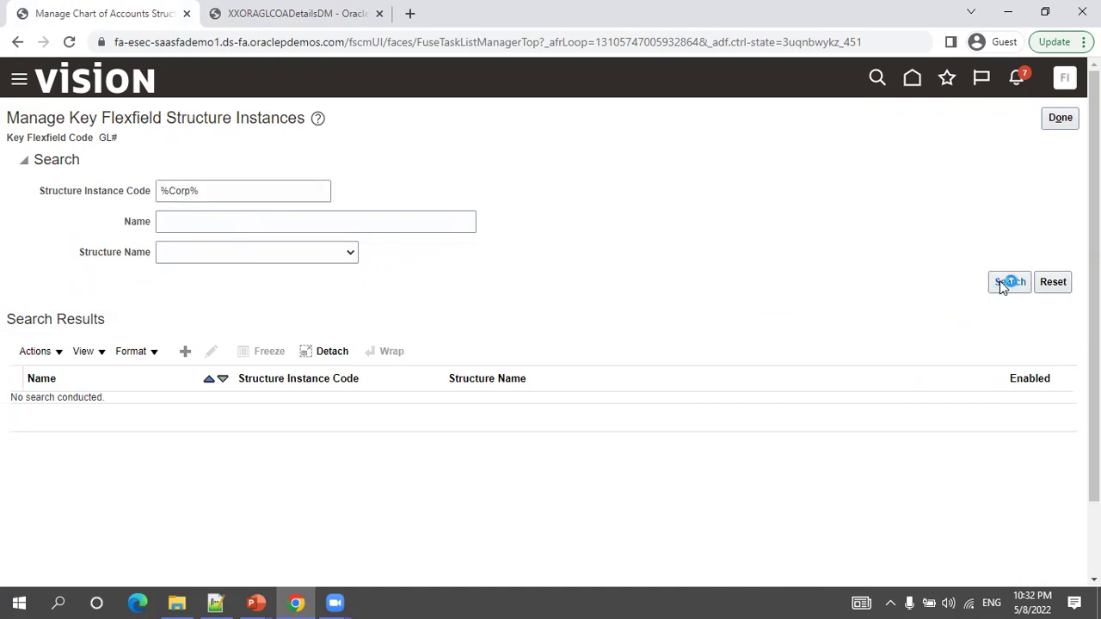
pyautogui.scroll(-5, 644, 439)
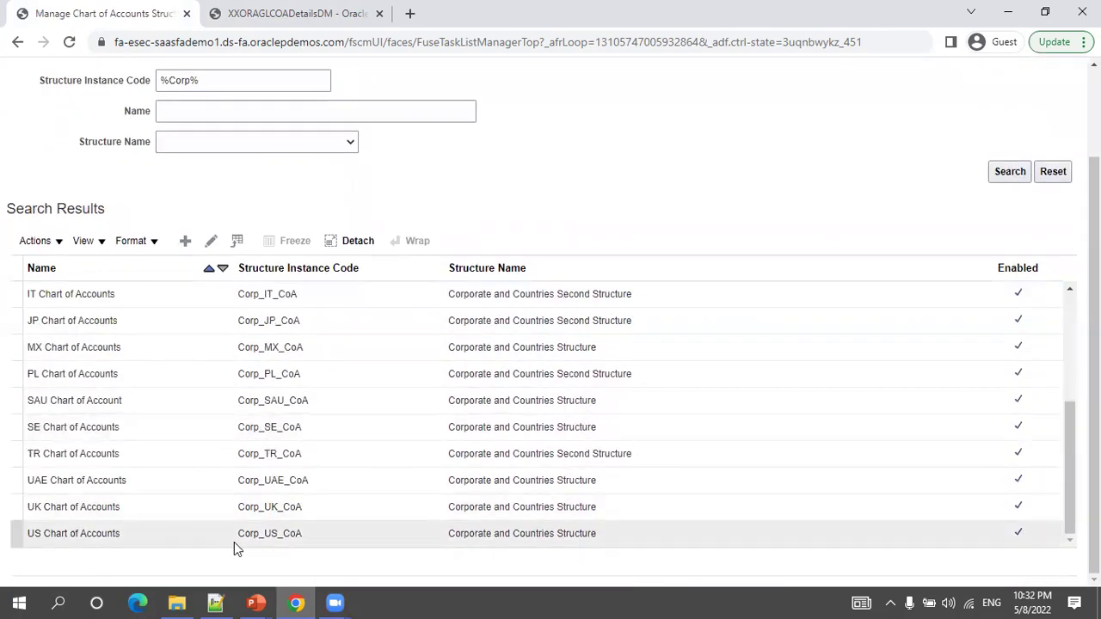
pyautogui.click(203, 531)
pyautogui.click(211, 241)
pyautogui.scroll(-1, 533, 222)
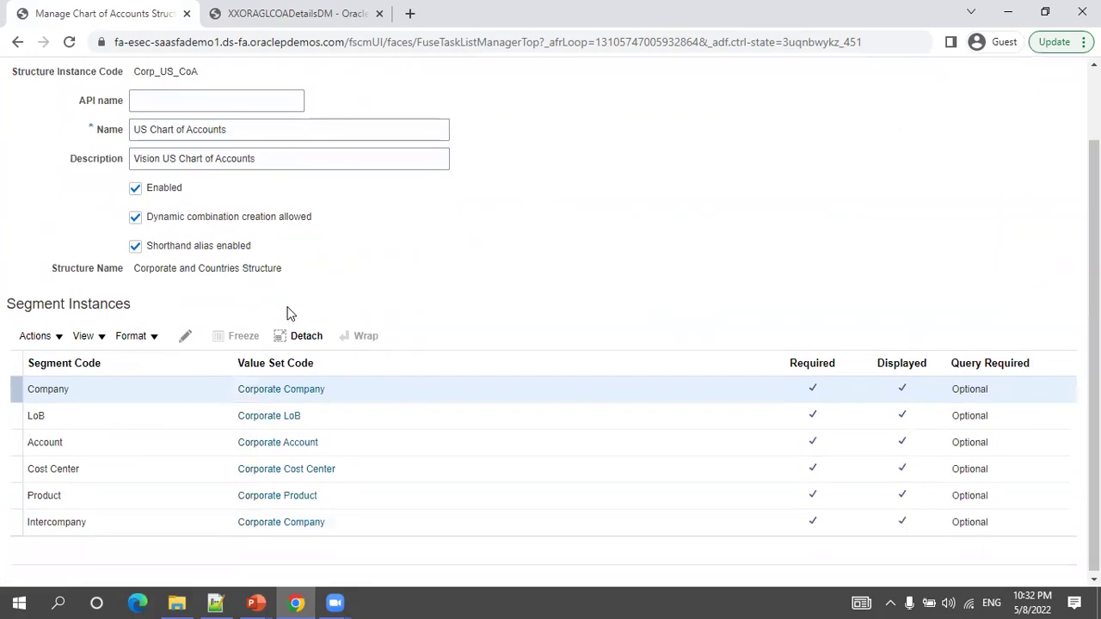
pyautogui.scroll(1, 287, 312)
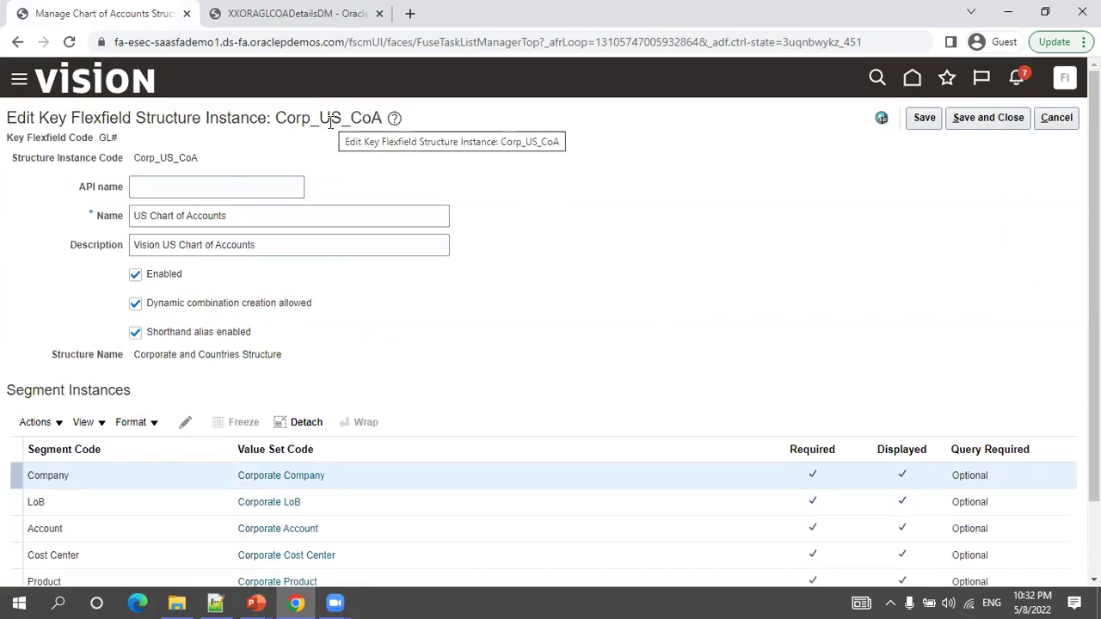
pyautogui.scroll(-1, 143, 389)
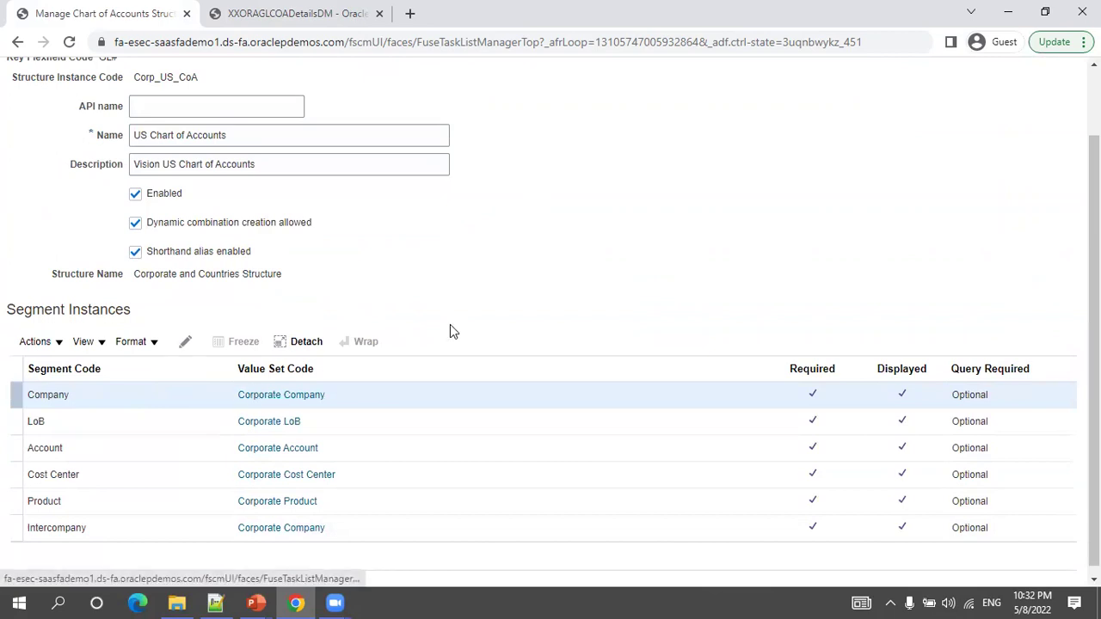
pyautogui.scroll(1, 450, 327)
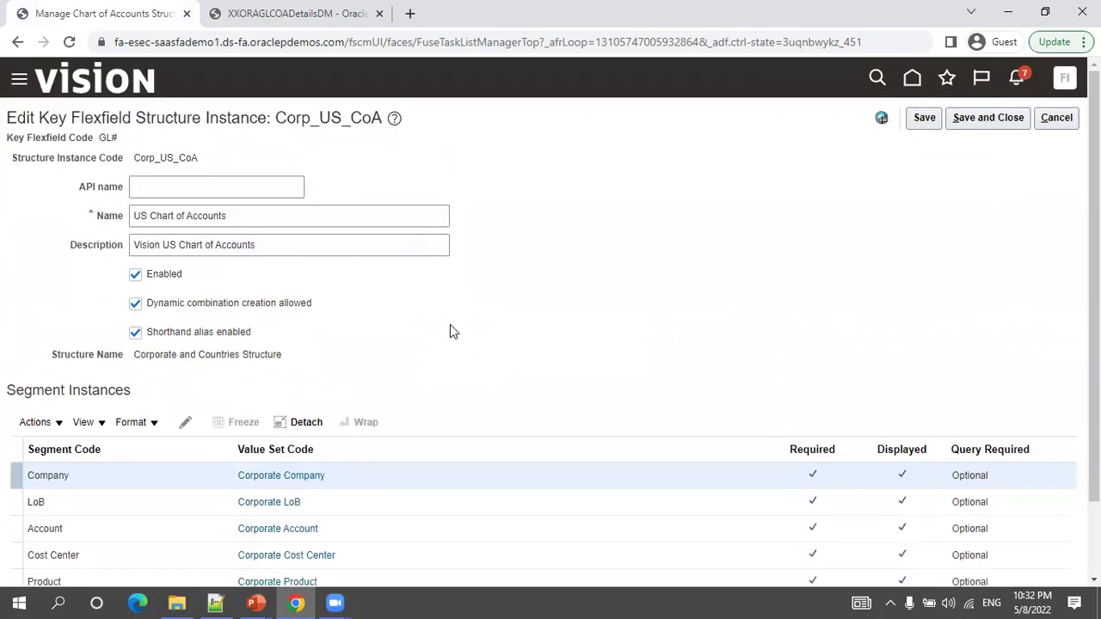
pyautogui.click(1057, 118)
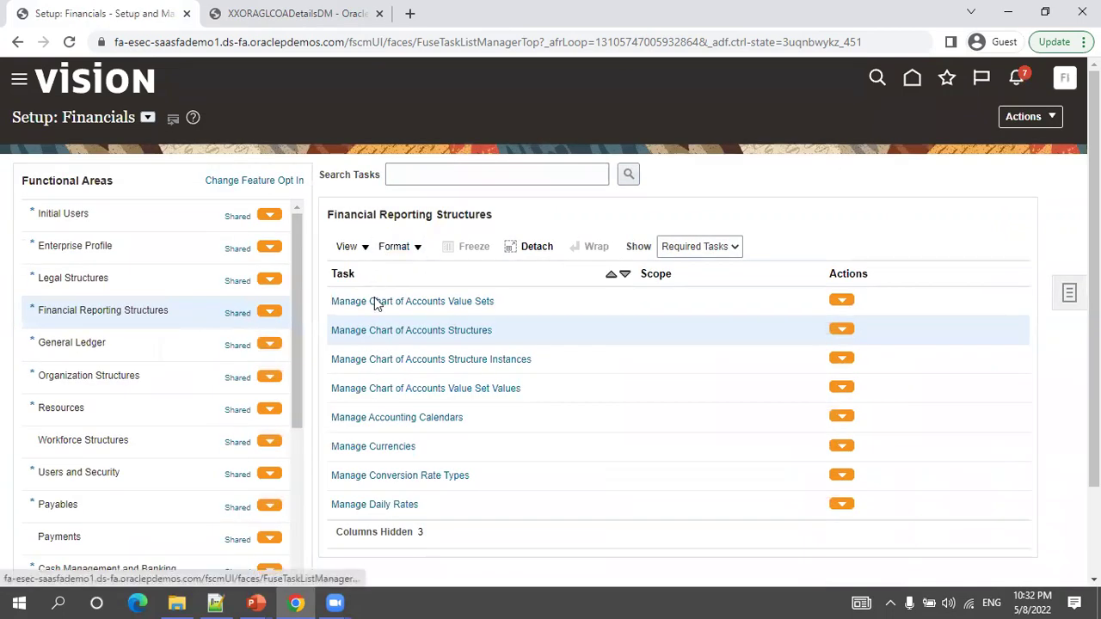
# Open the US Primary Ledger's options under General Ledger, review them, and close unsaved
pyautogui.click(170, 343)
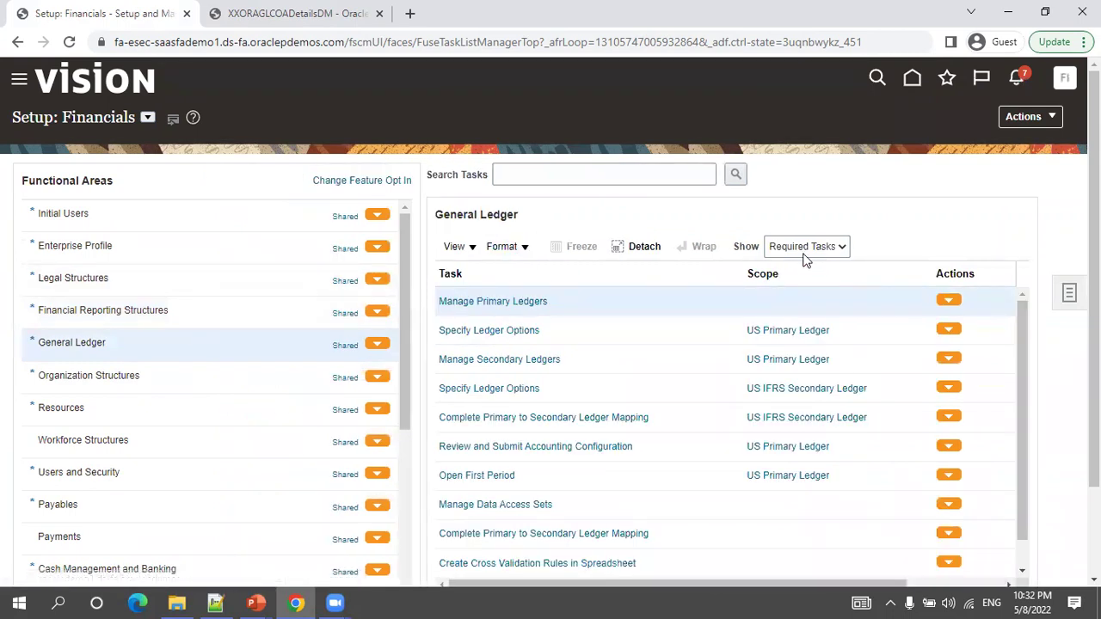
pyautogui.click(498, 331)
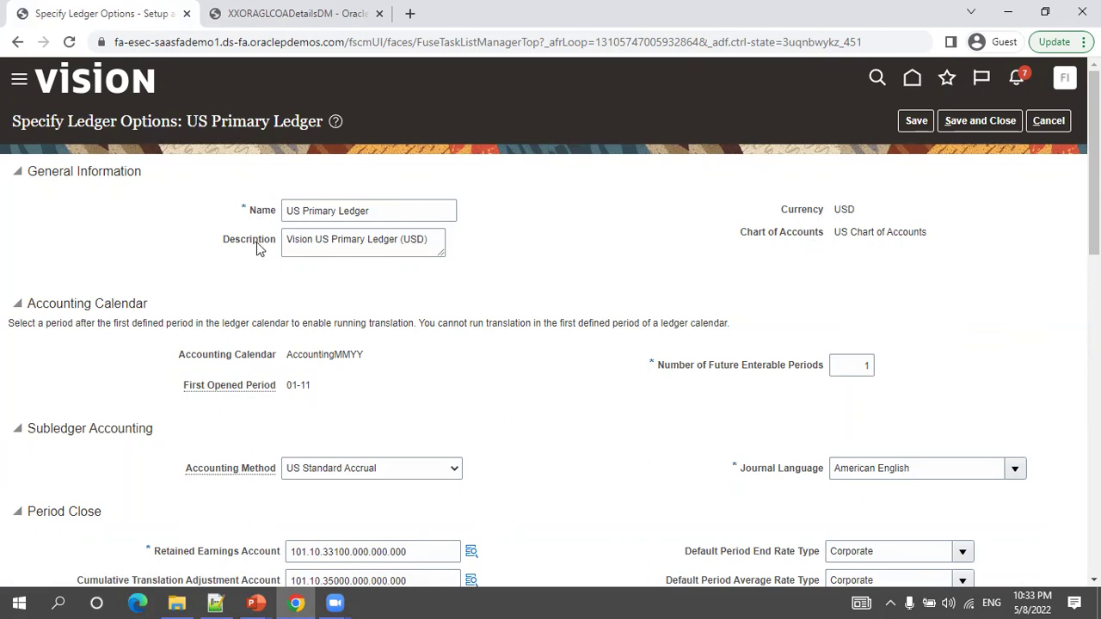
pyautogui.scroll(-1, 168, 406)
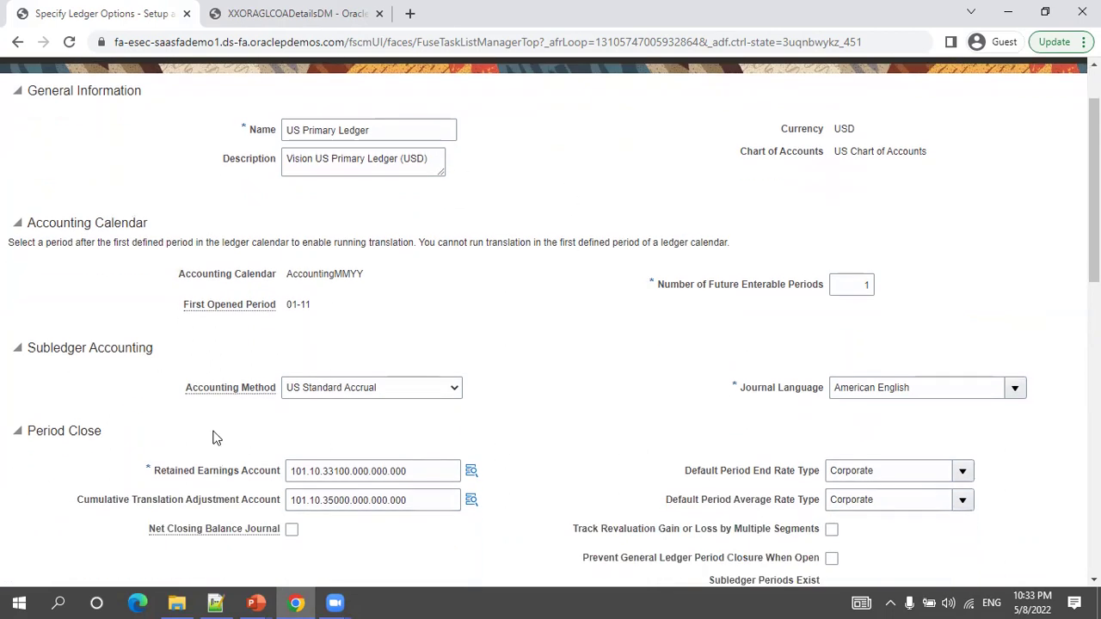
pyautogui.scroll(1, 924, 219)
pyautogui.click(1047, 122)
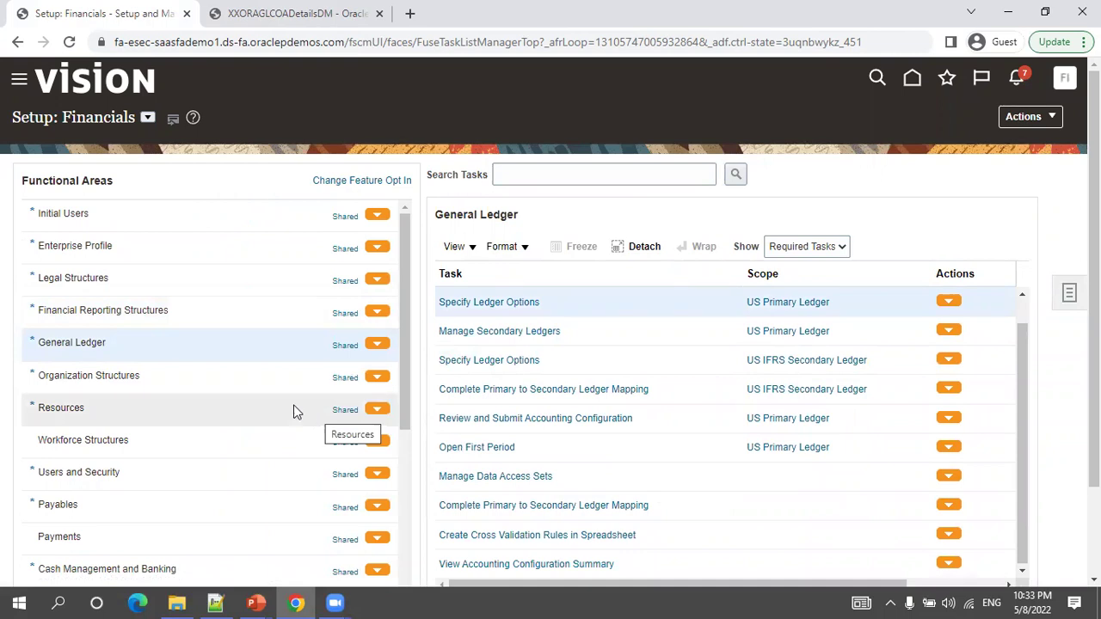
# List all Legal Structures tasks and review the US1 Legal Entity details without saving
pyautogui.click(173, 276)
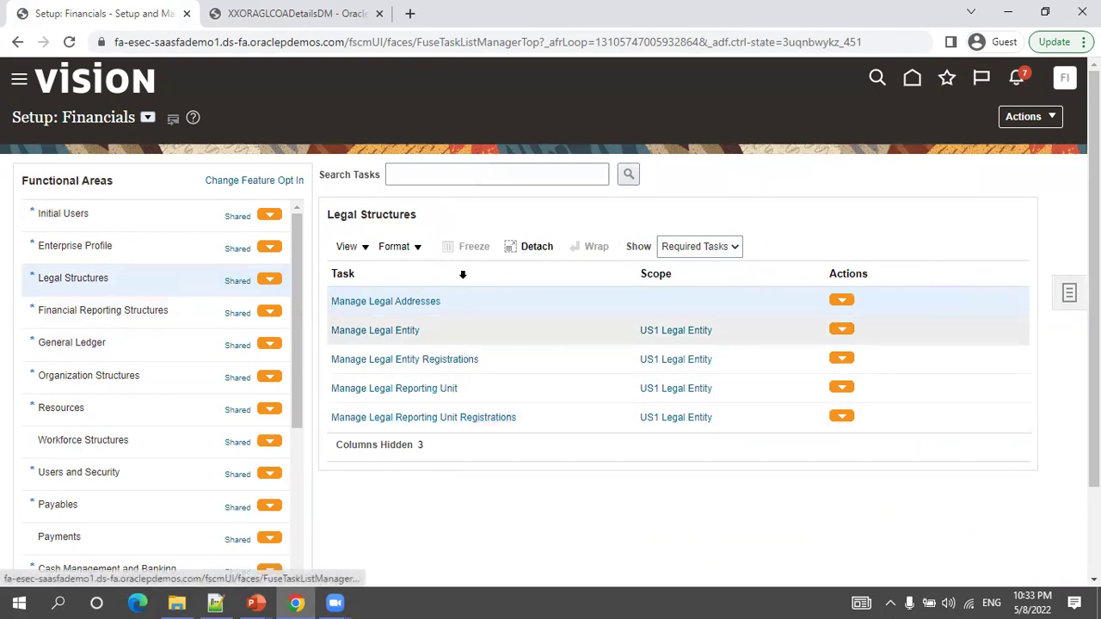
pyautogui.click(697, 253)
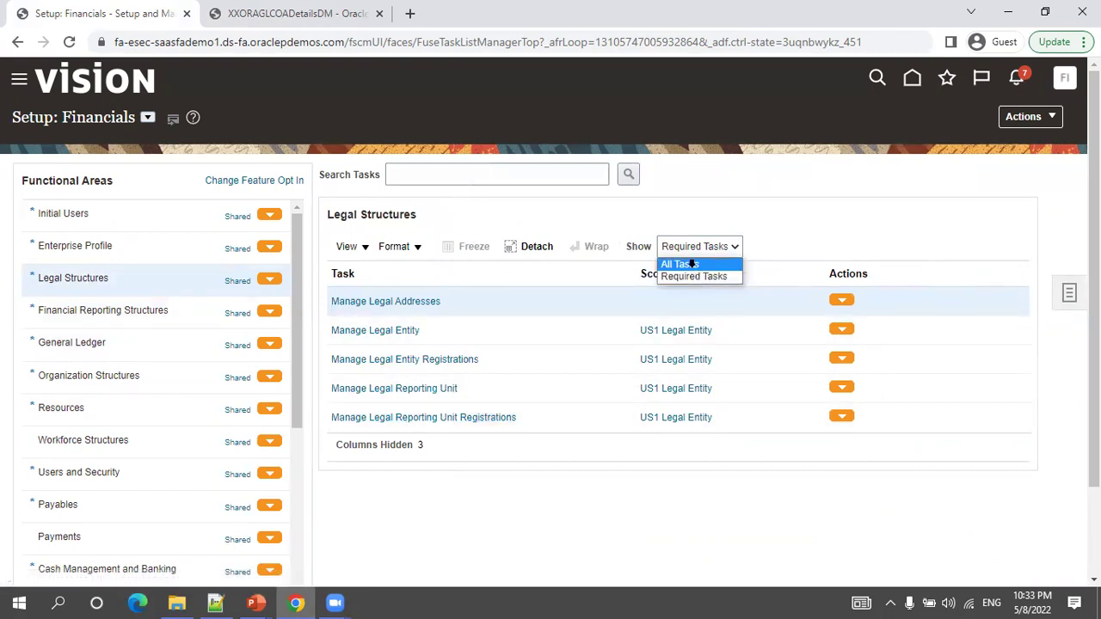
pyautogui.click(680, 264)
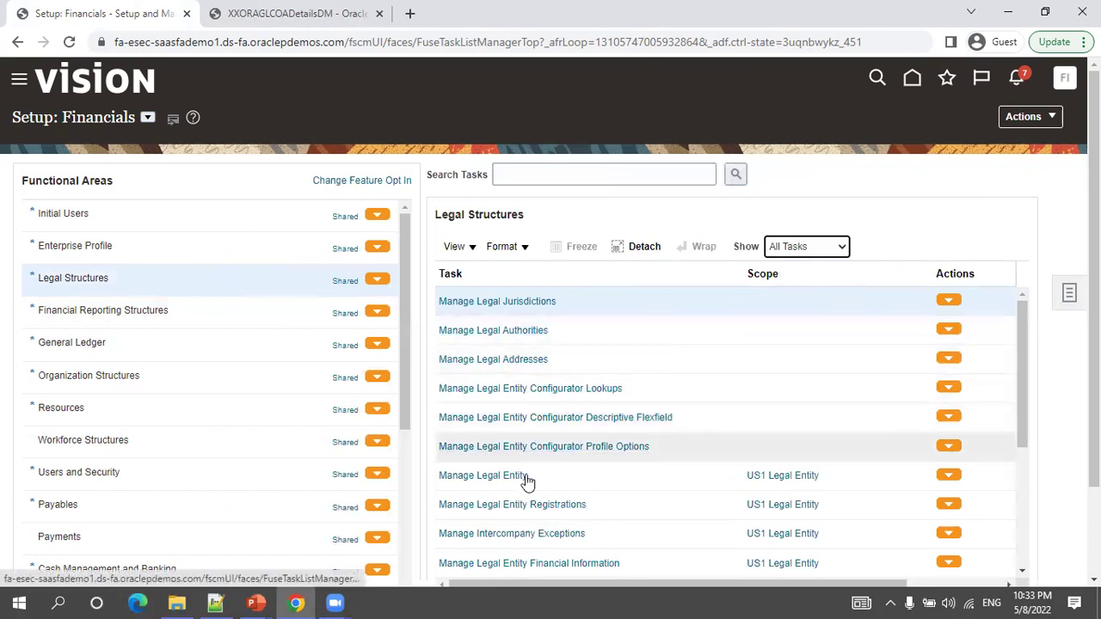
pyautogui.click(497, 479)
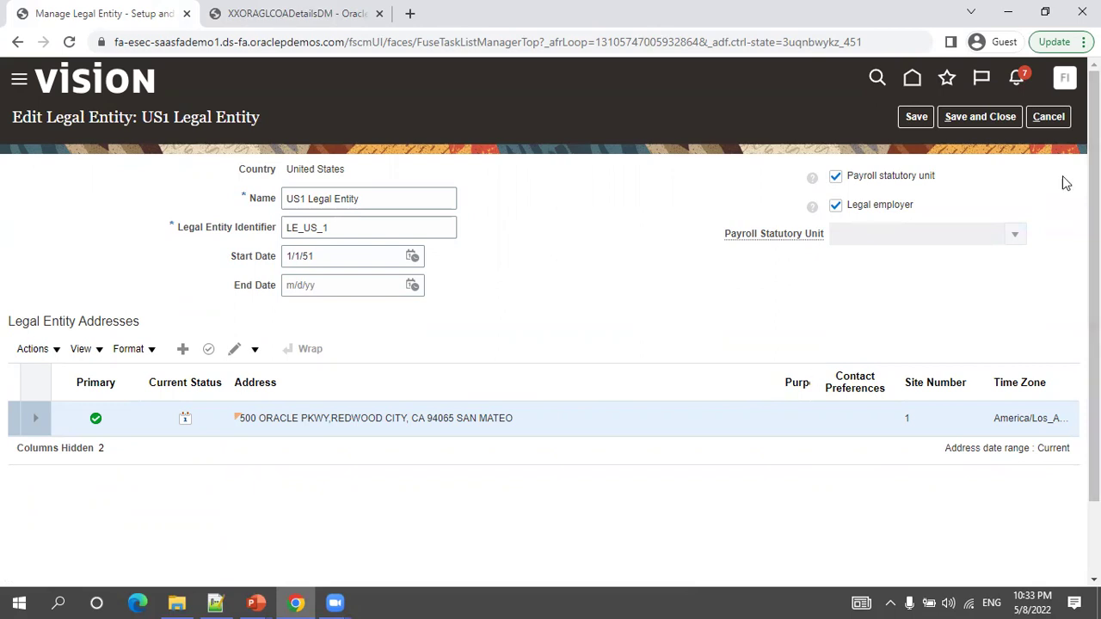
pyautogui.click(1046, 117)
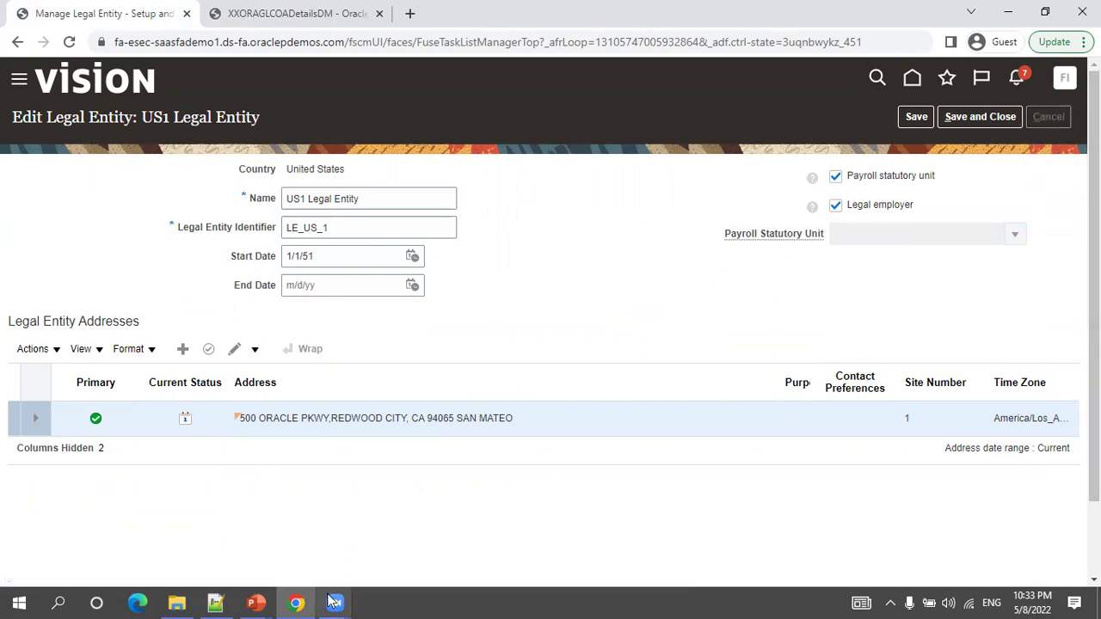
# Advance the slide show to the Balancing Segment Values slide, then return to Oracle setup
pyautogui.click(257, 602)
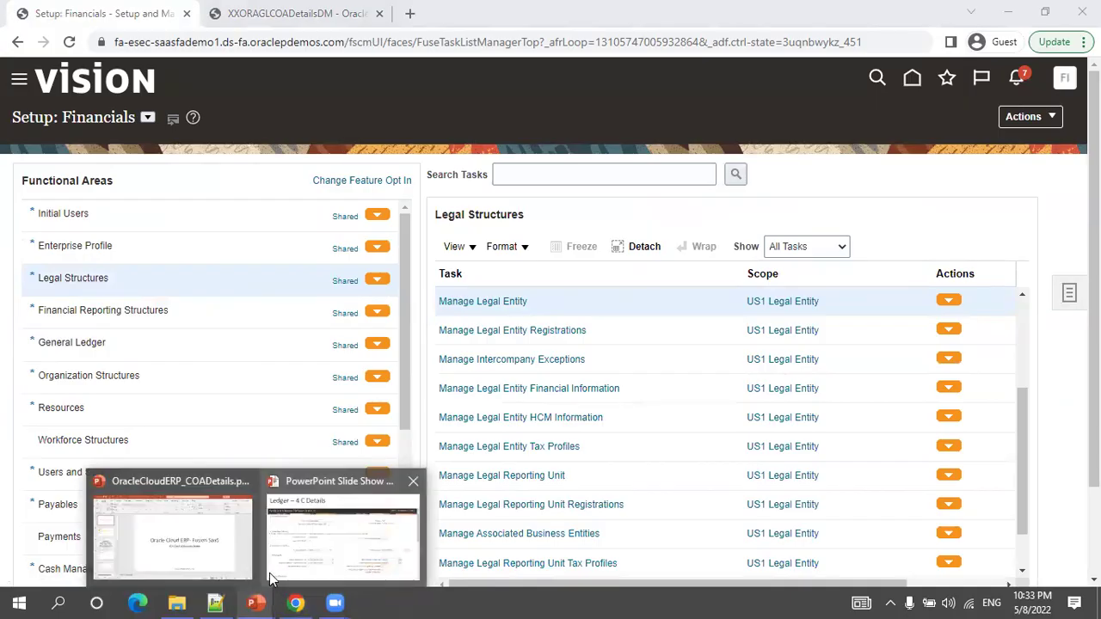
pyautogui.click(344, 526)
pyautogui.press('Down')
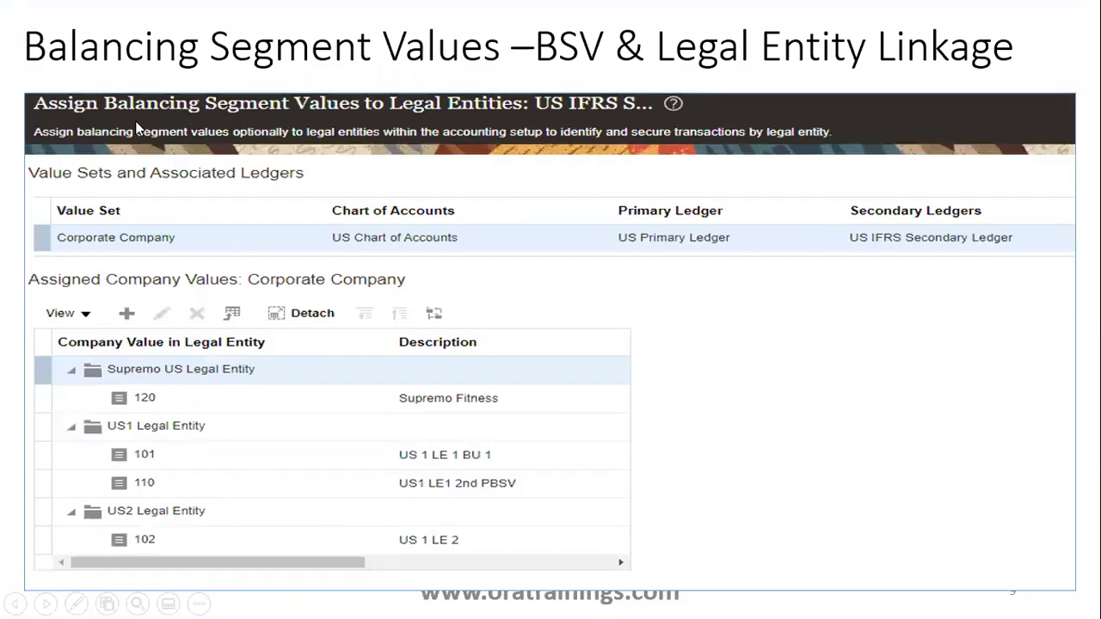
pyautogui.hotkey('alt', 'Tab')
# Search tasks for 'Assign Bal' and view US Primary Ledger's legal entity balancing segment assignments
pyautogui.click(512, 176)
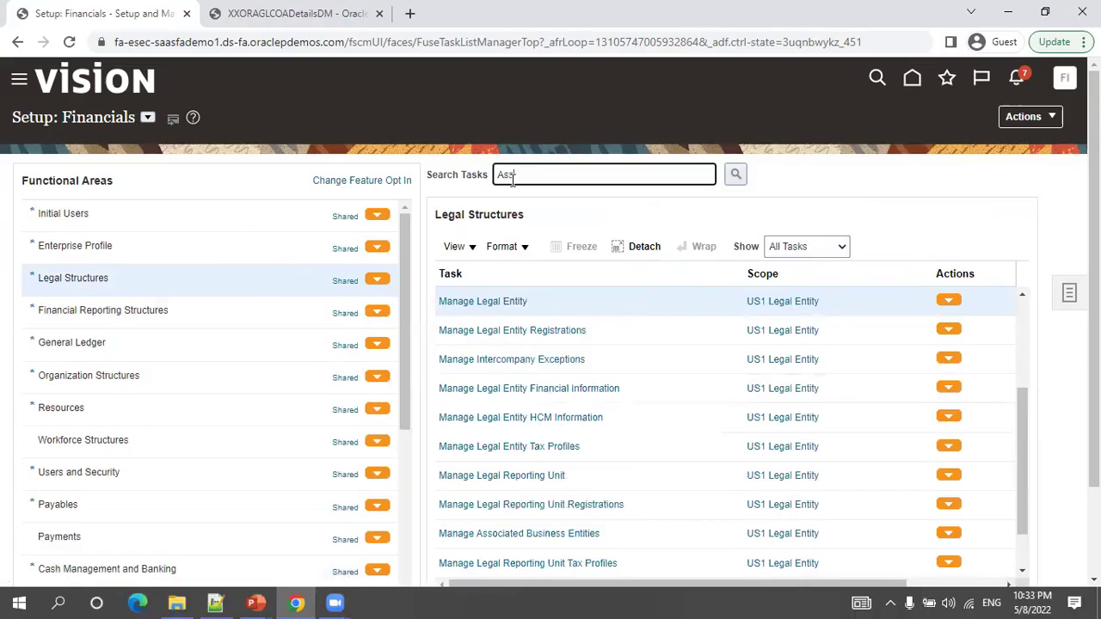
pyautogui.write('Assign Bal')
pyautogui.press('Return')
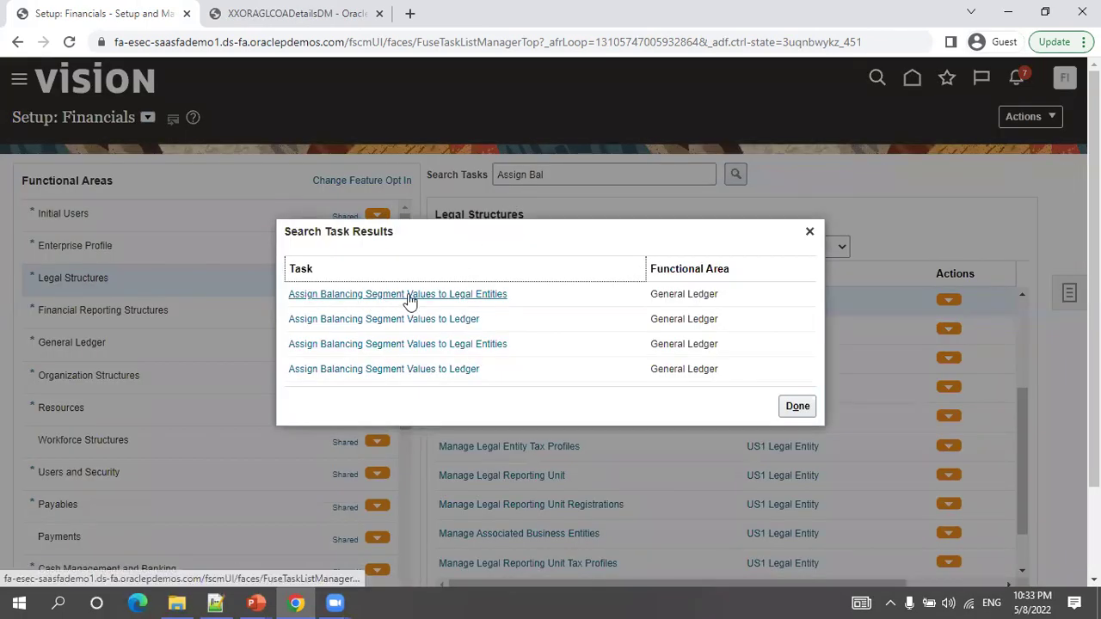
pyautogui.click(409, 297)
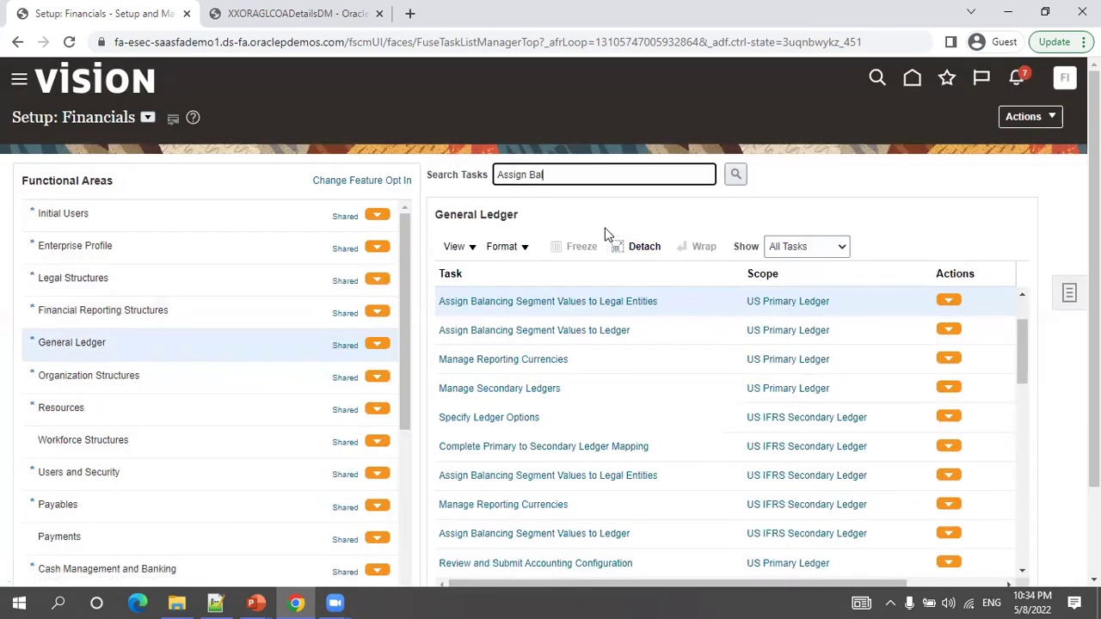
pyautogui.click(585, 301)
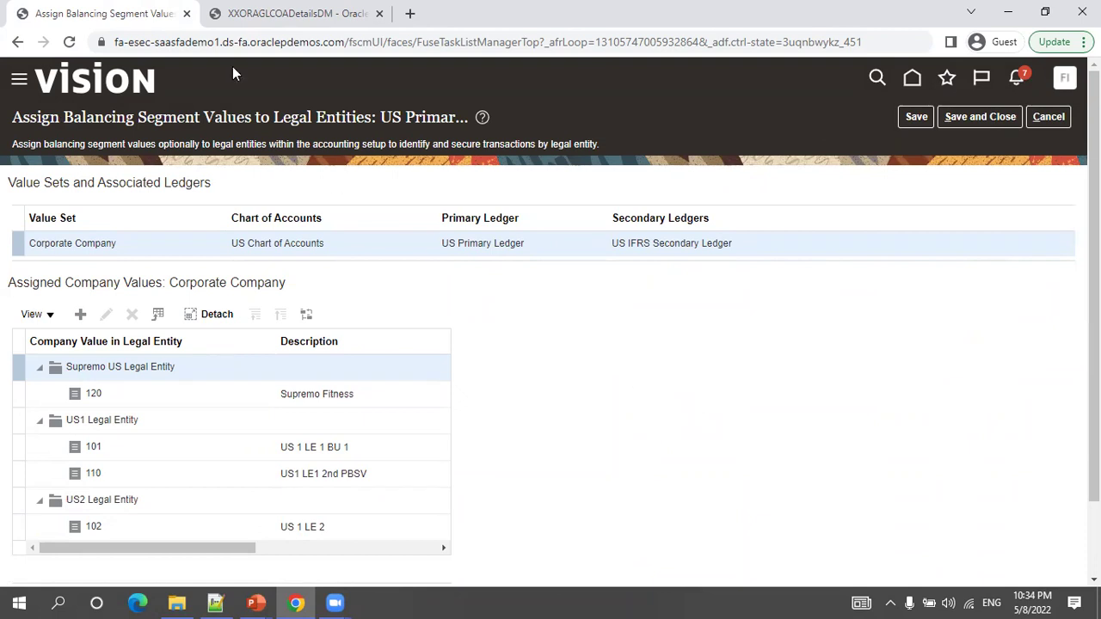
pyautogui.click(284, 13)
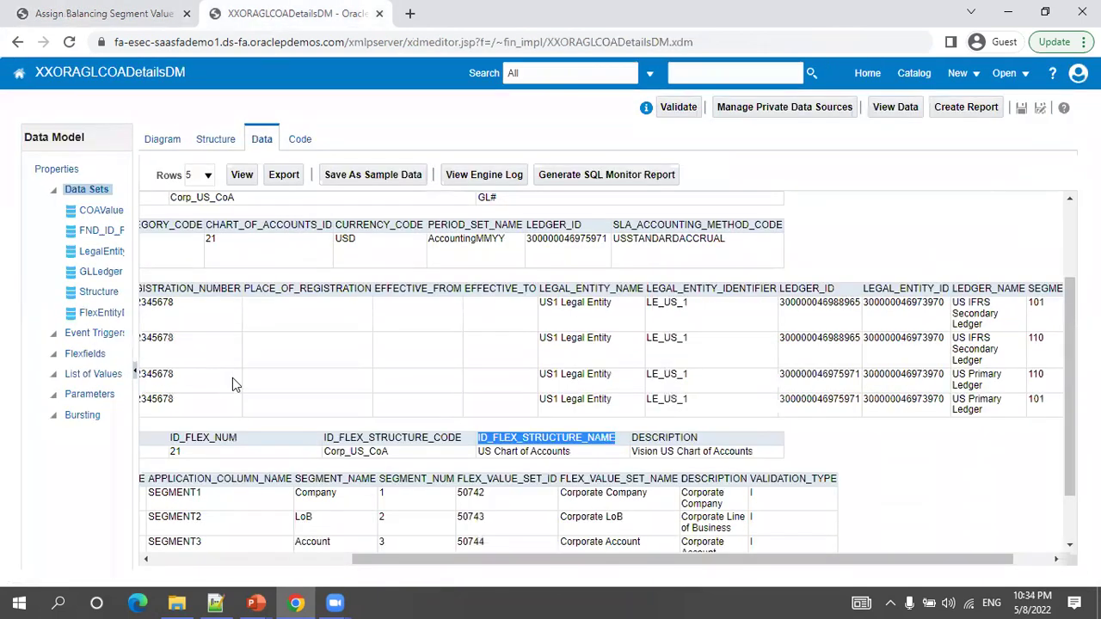